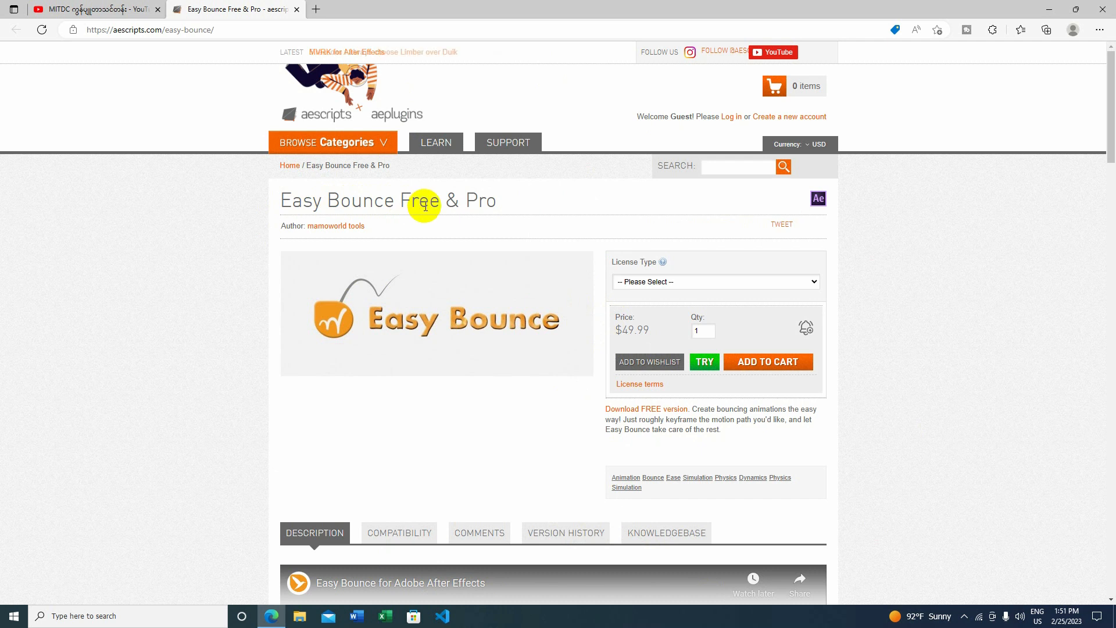
Download the free version of Easy Bounce from its product page
scroll(632, 370, down, 10)
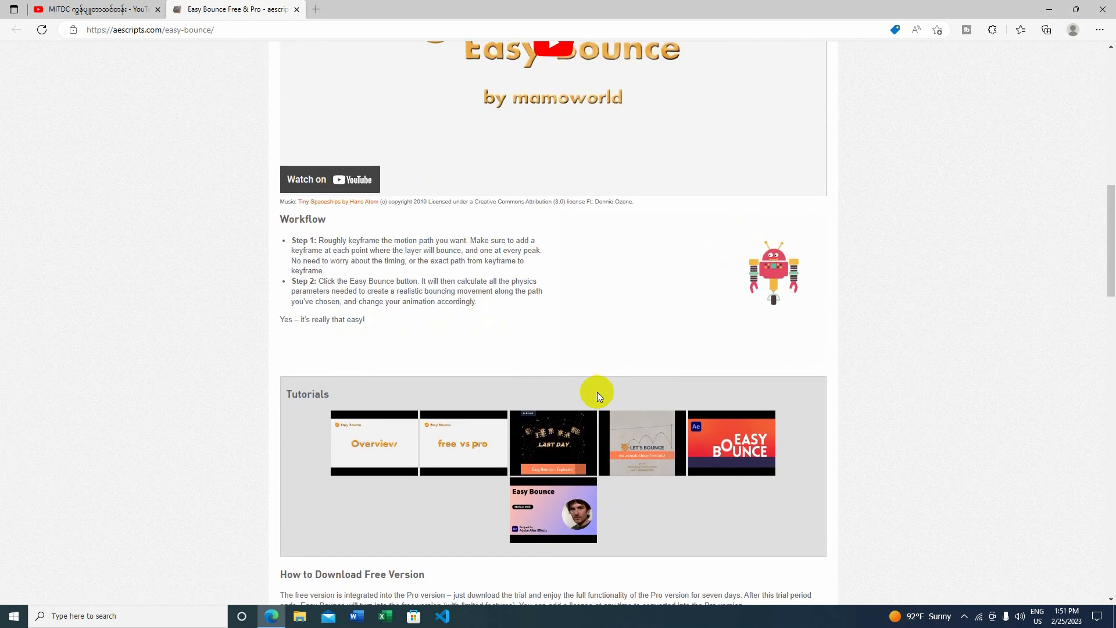
scroll(384, 483, down, 2)
scroll(348, 328, down, 4)
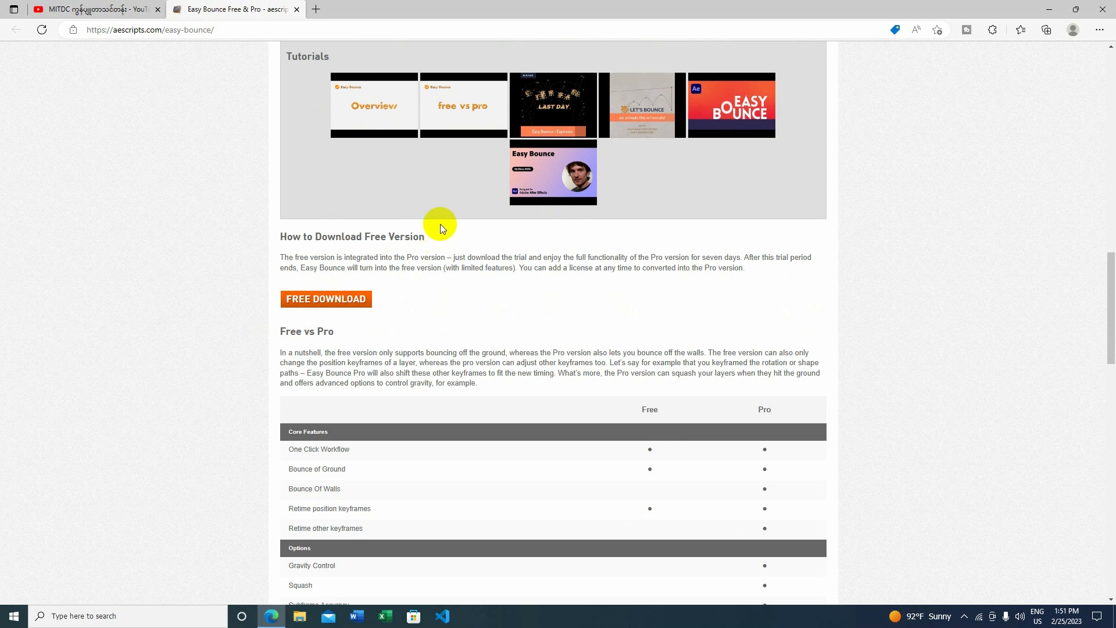
click(328, 302)
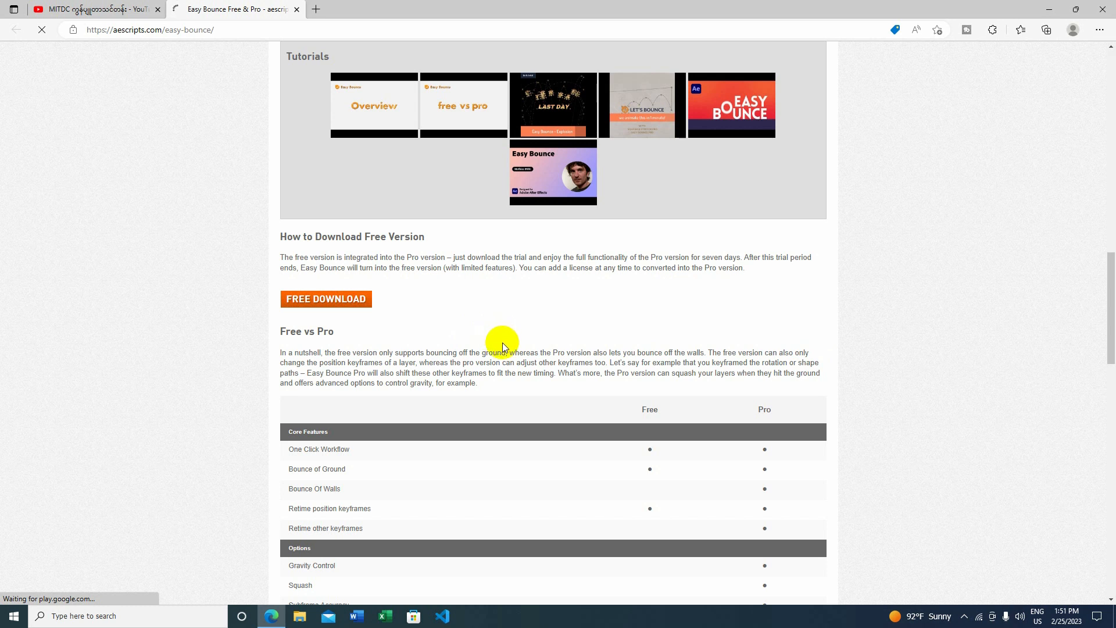
scroll(486, 350, up, 5)
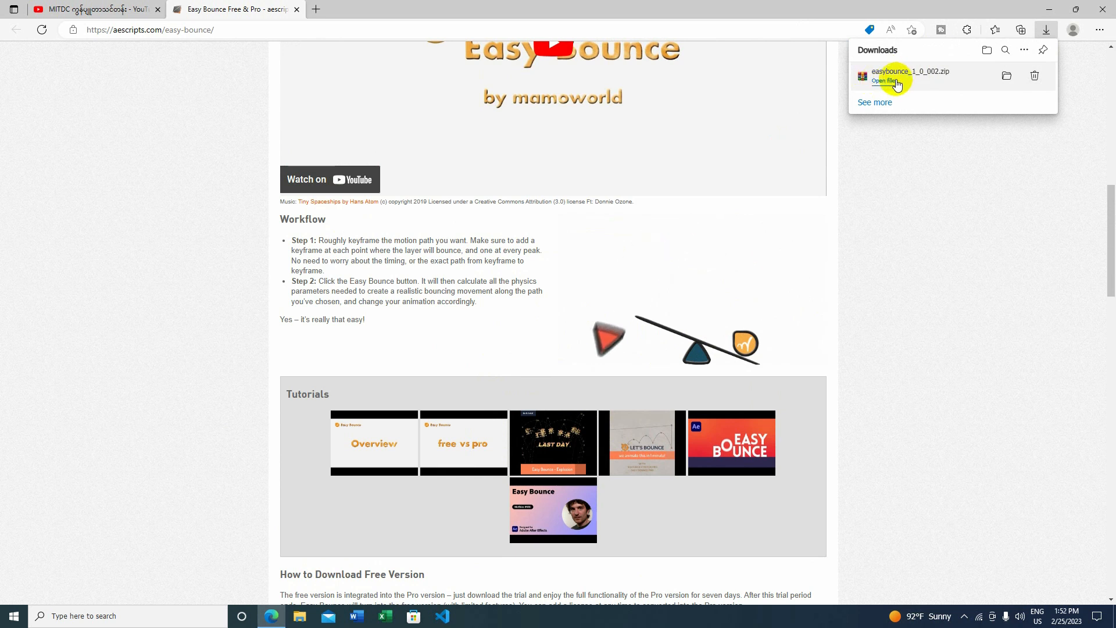
Move the downloaded easybounce_1_0_002.zip from the Downloads folder to the desktop
click(883, 81)
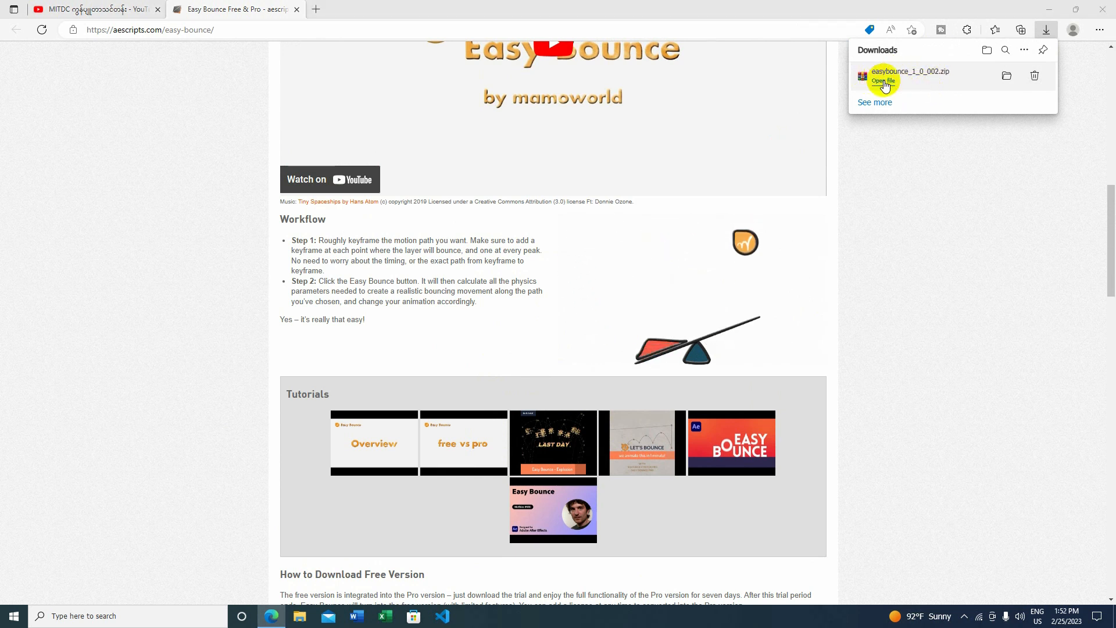
click(287, 29)
click(1004, 78)
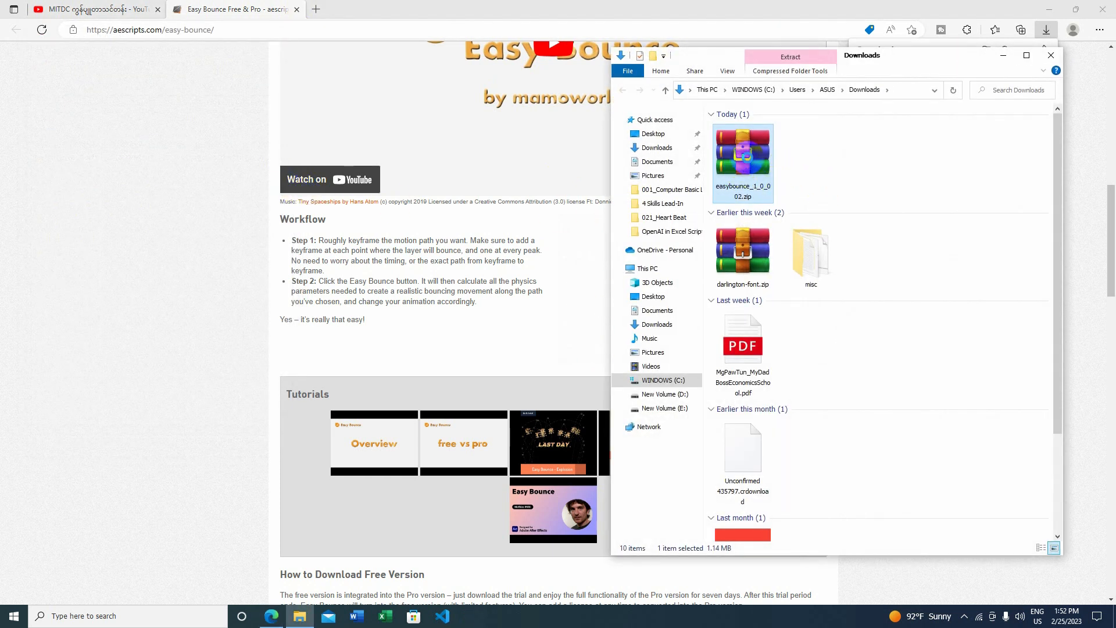
right_click(746, 156)
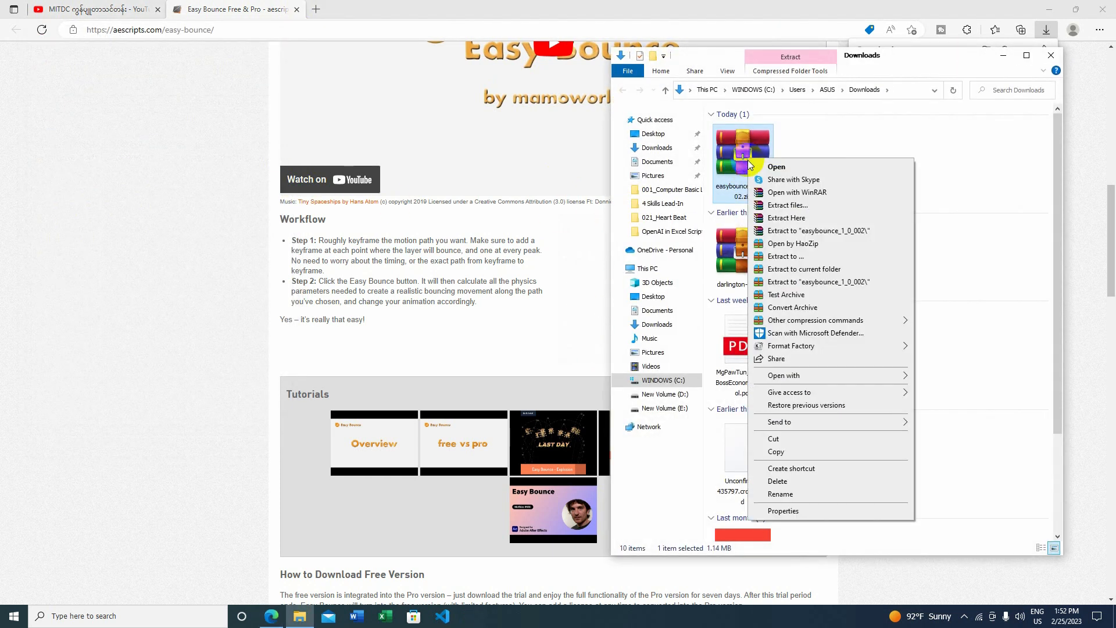
click(776, 438)
click(1051, 56)
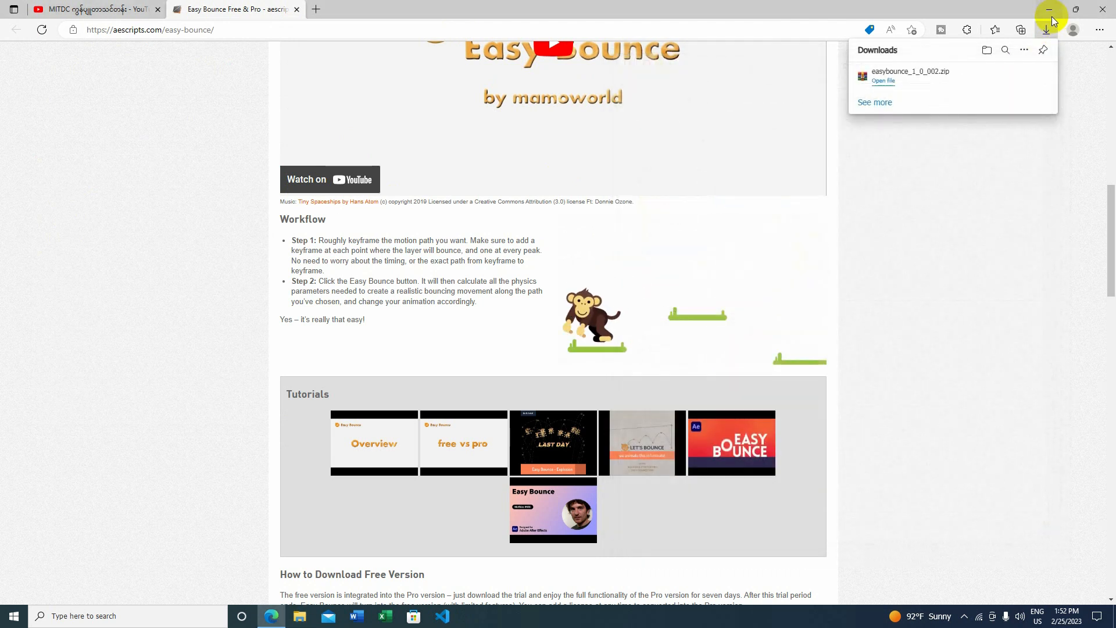
click(1050, 12)
right_click(528, 312)
click(556, 363)
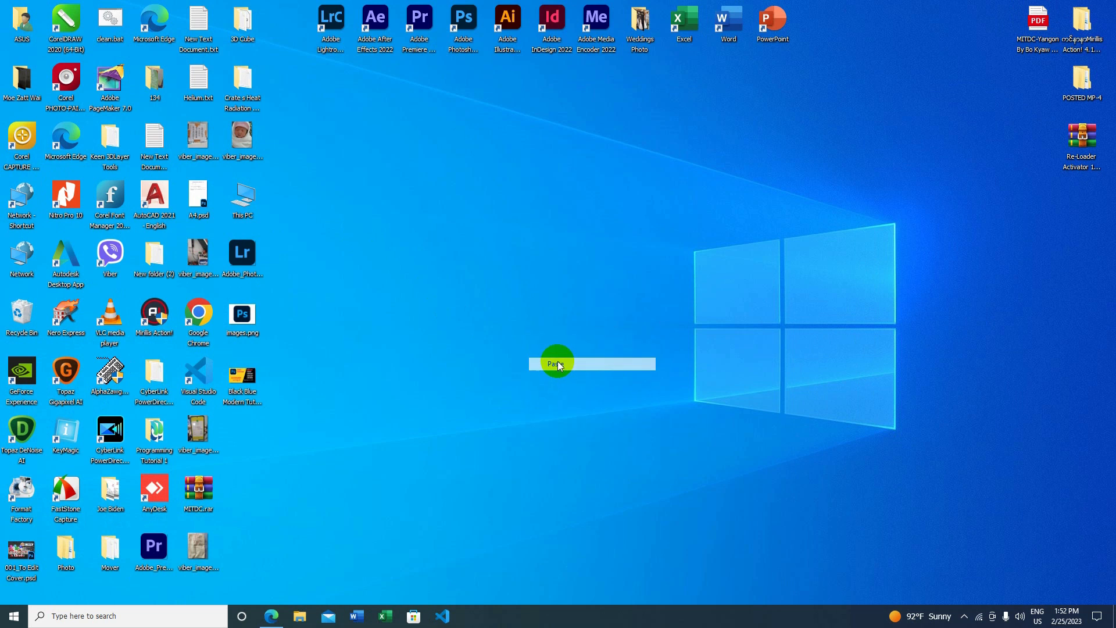
Extract the Easy Bounce archive onto the desktop and place the two extracted files beside the archive
right_click(555, 256)
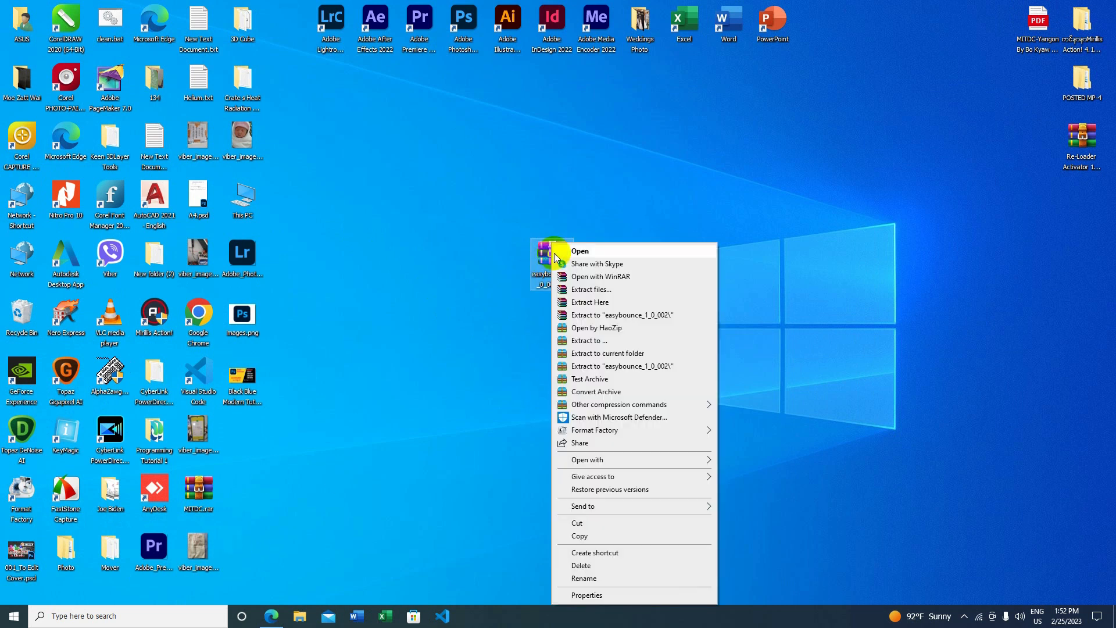
click(600, 303)
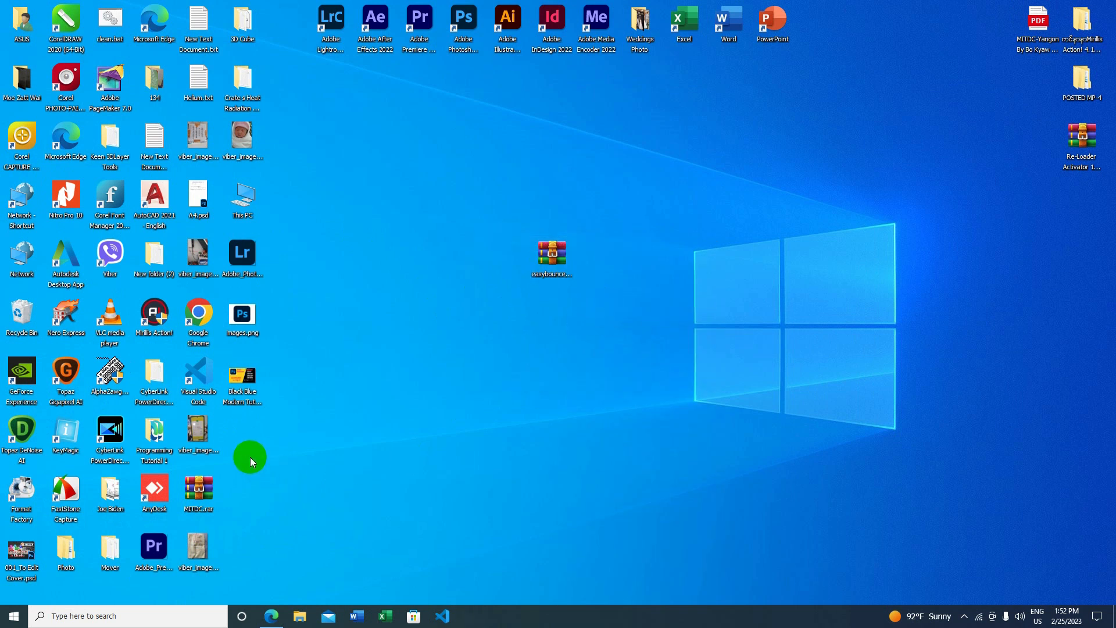
drag(244, 434, 610, 264)
drag(260, 500, 657, 266)
right_click(720, 204)
click(748, 237)
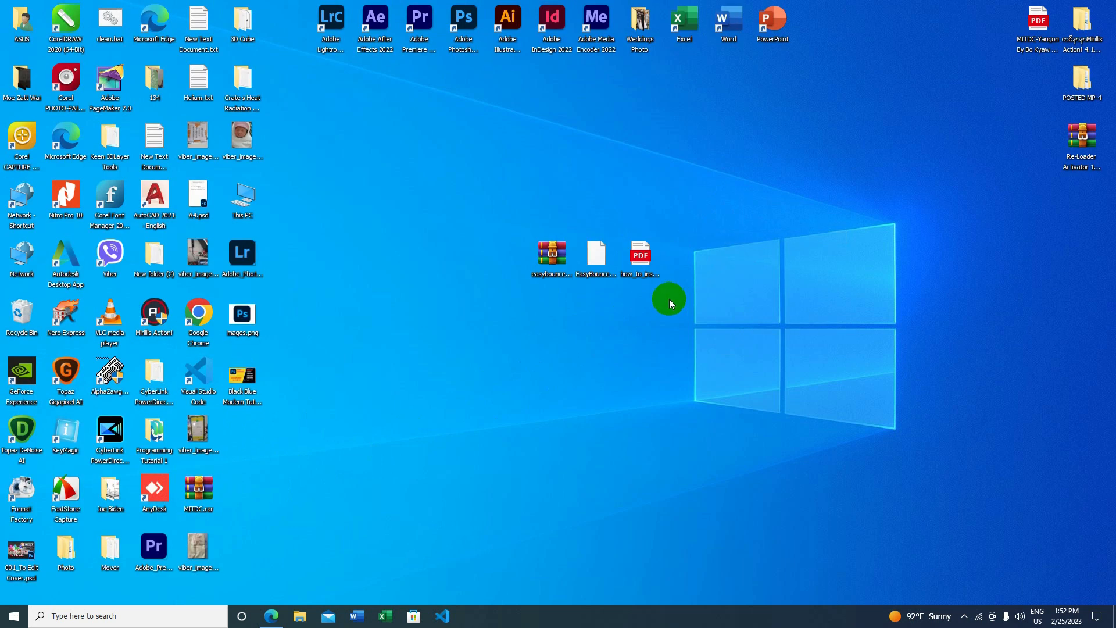
right_click(746, 153)
click(767, 182)
right_click(755, 232)
click(776, 274)
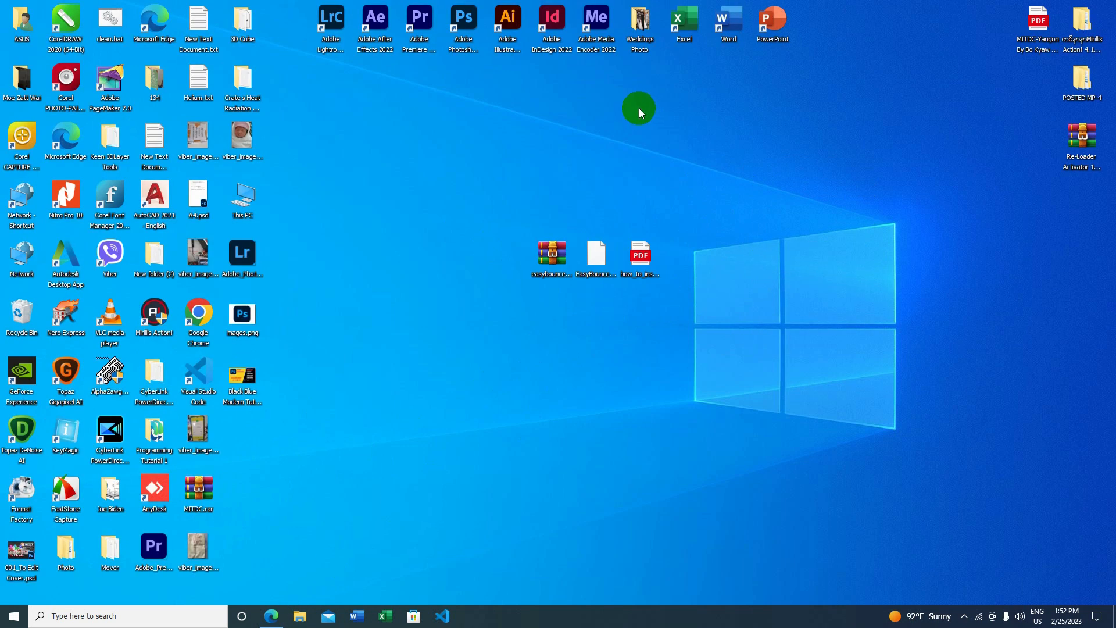
Place the Adobe After Effects 2022 shortcut beside the extracted files and launch After Effects from it
drag(375, 26, 684, 268)
double_click(688, 271)
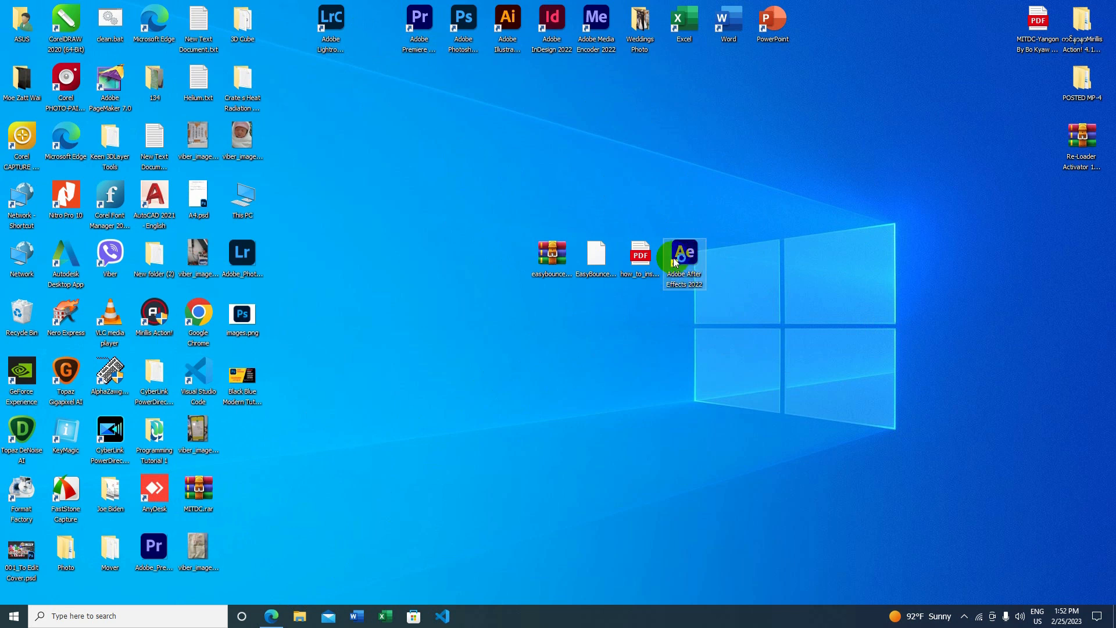
click(598, 260)
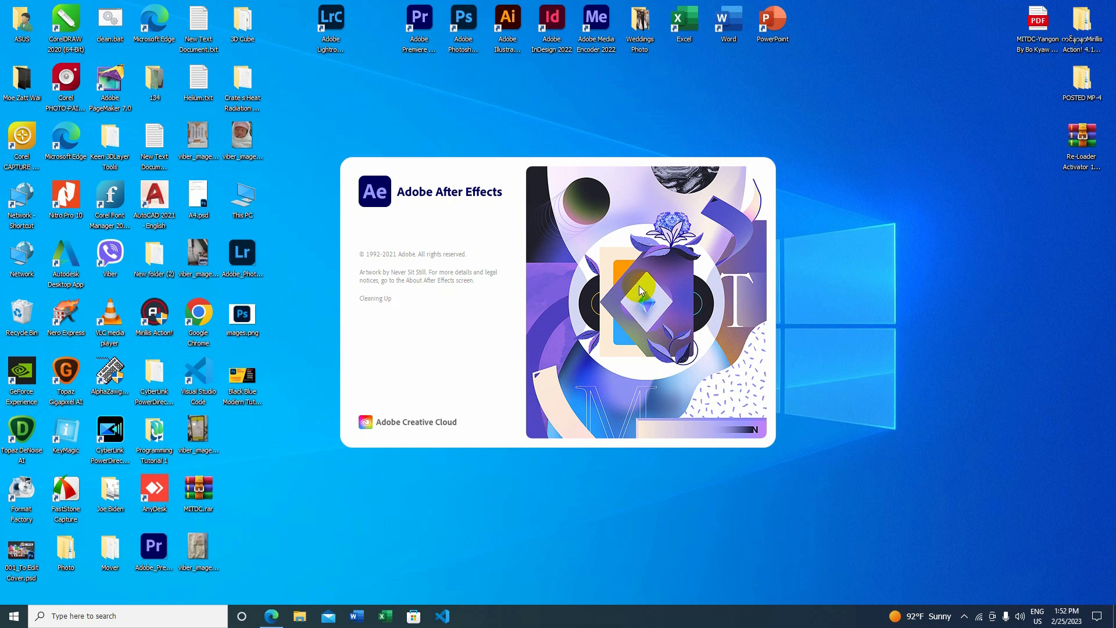
click(642, 290)
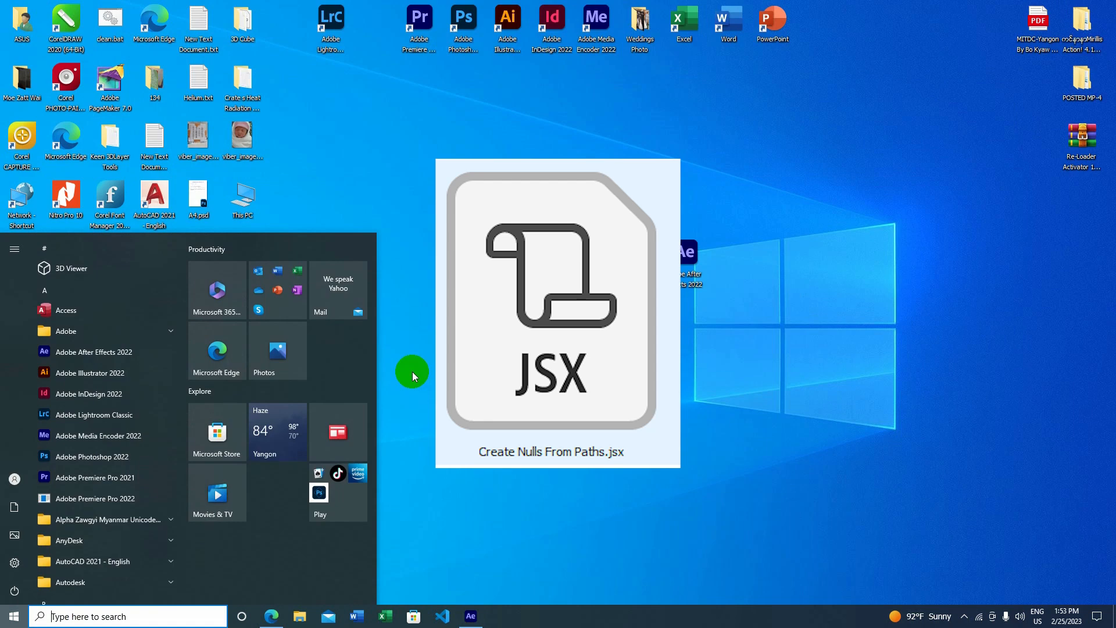
click(411, 373)
right_click(497, 152)
right_click(442, 170)
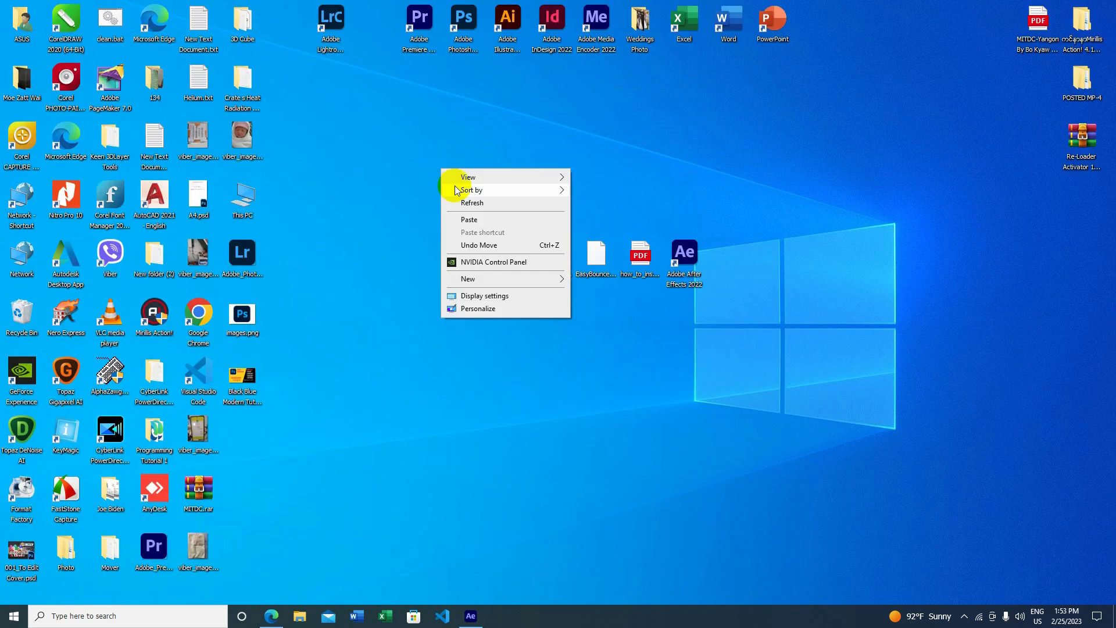
click(465, 203)
right_click(396, 154)
click(420, 190)
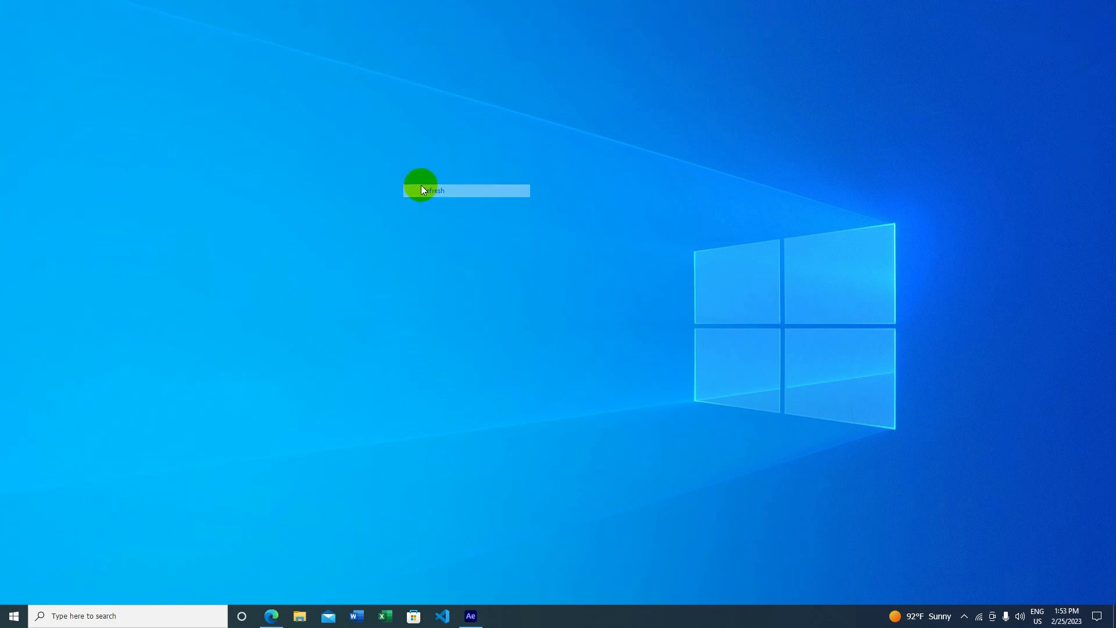
right_click(413, 166)
click(438, 202)
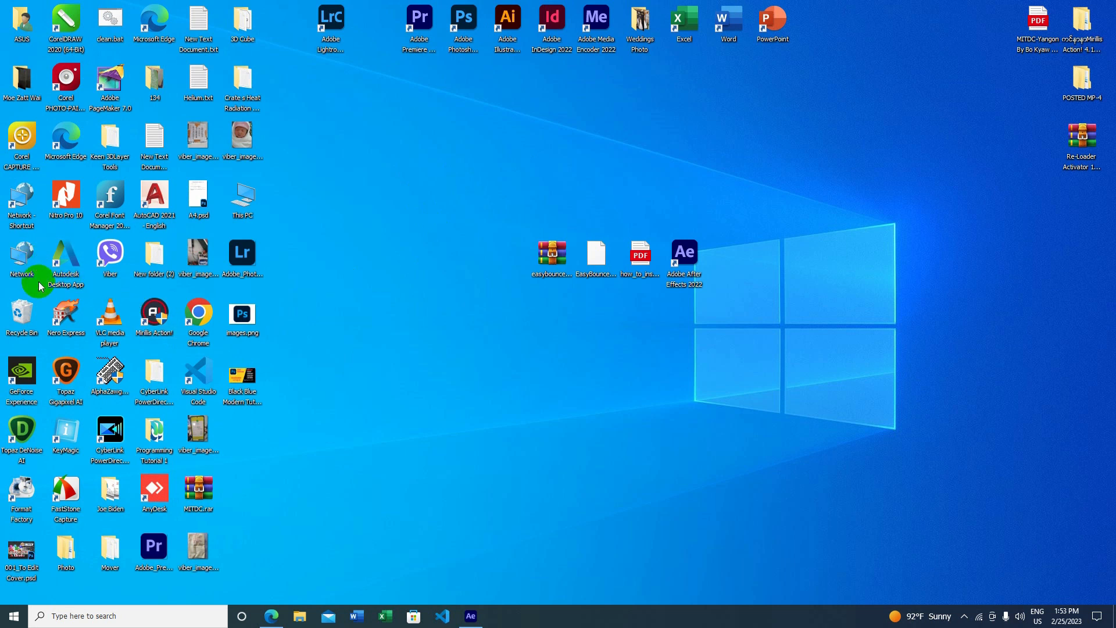
In a maximized File Explorer window, open the Support Files folder of Adobe After Effects 2022 under Program Files on the C: drive
click(253, 202)
double_click(252, 202)
click(787, 297)
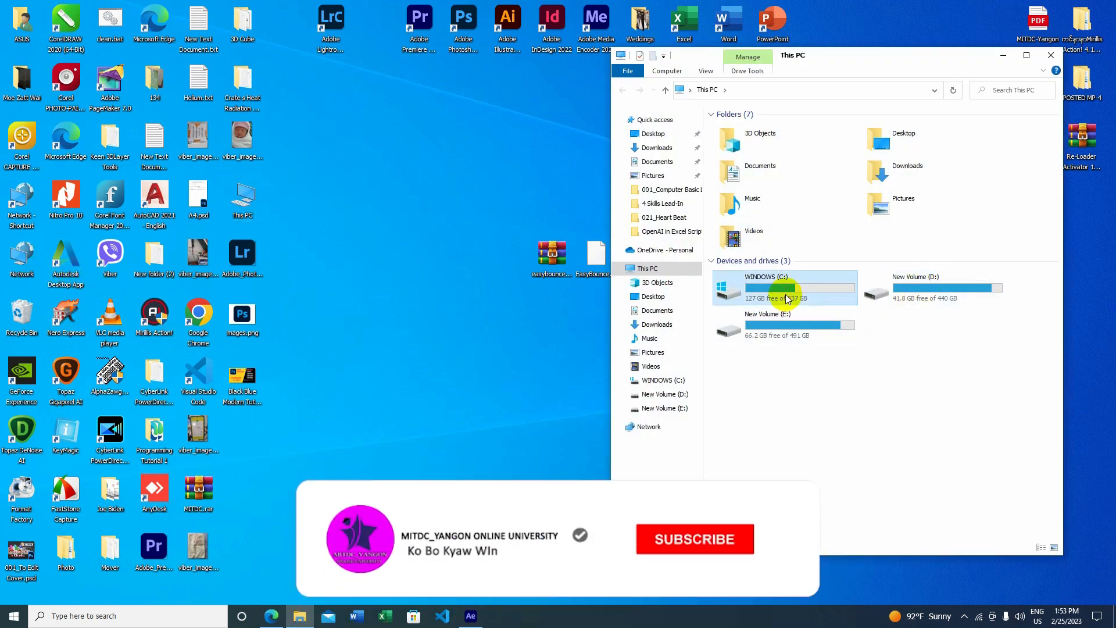
double_click(787, 297)
click(1026, 56)
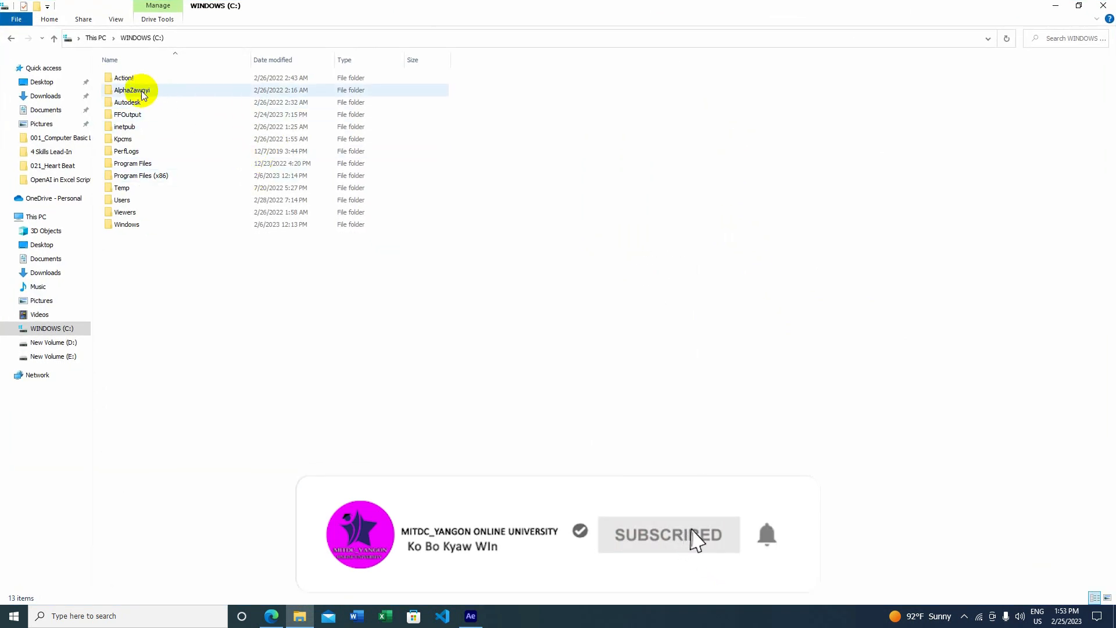
double_click(145, 164)
click(135, 78)
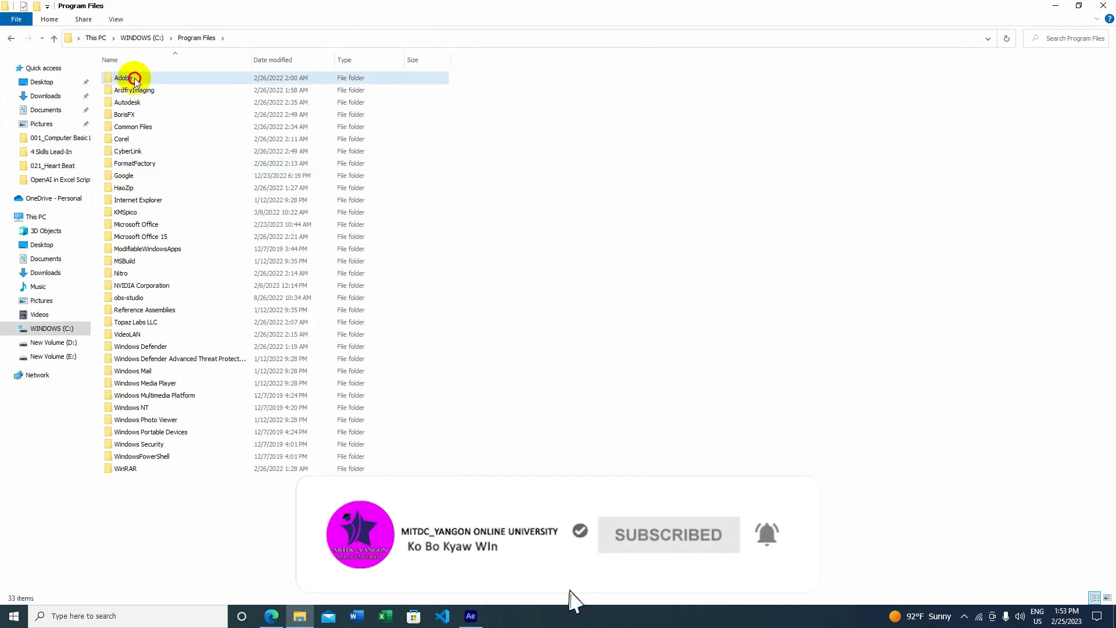
double_click(135, 78)
double_click(172, 75)
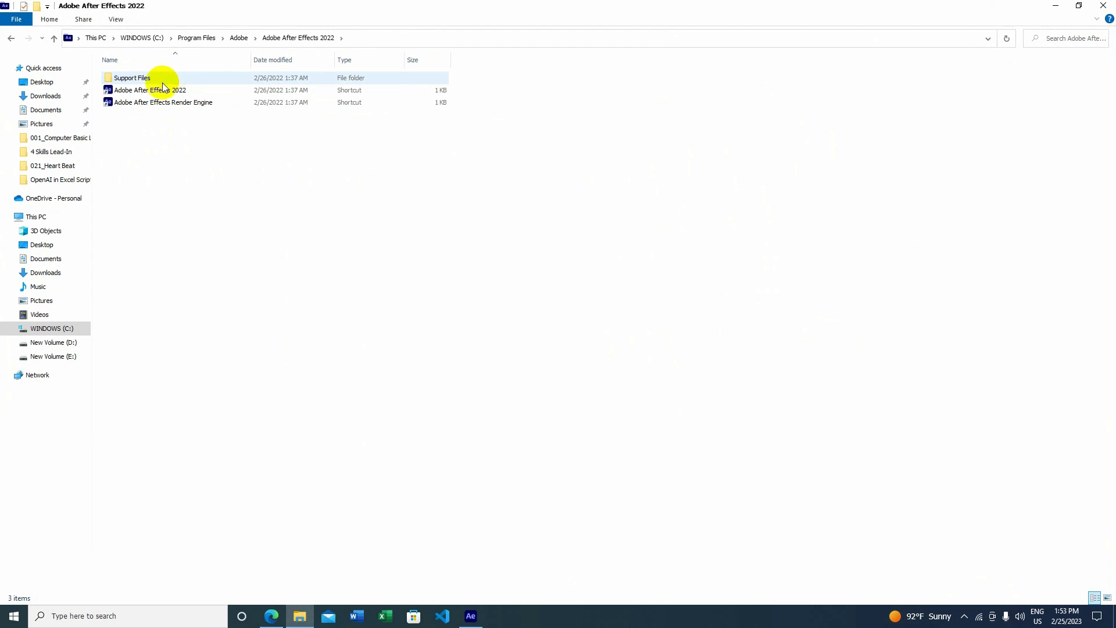
double_click(162, 81)
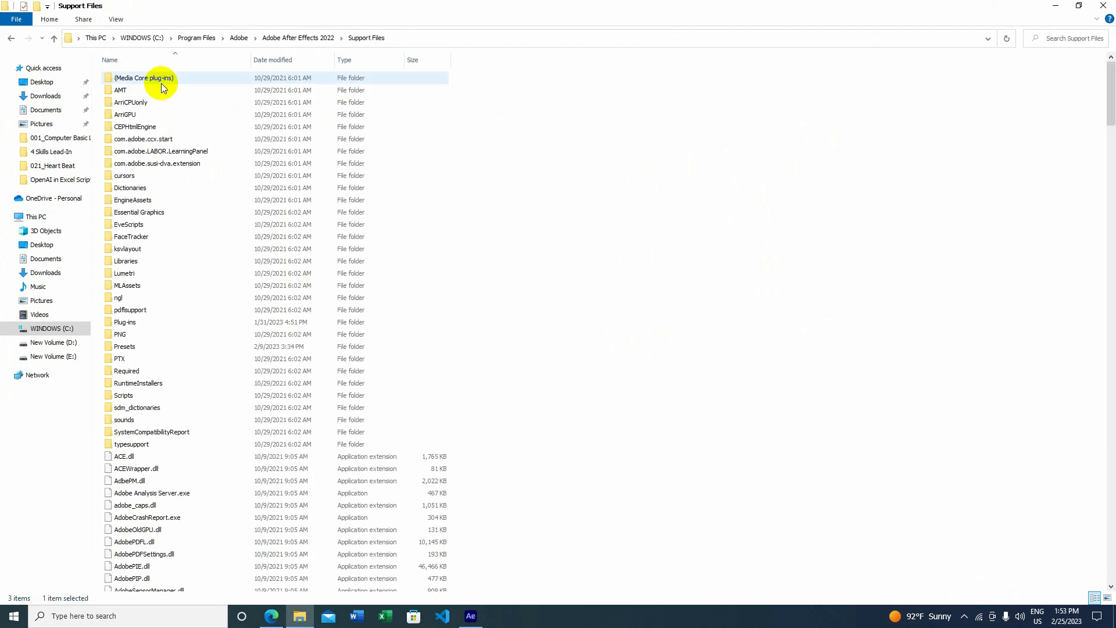
Examine the files in the VideoCopilot folder inside Plug-ins and return to Support Files
double_click(128, 321)
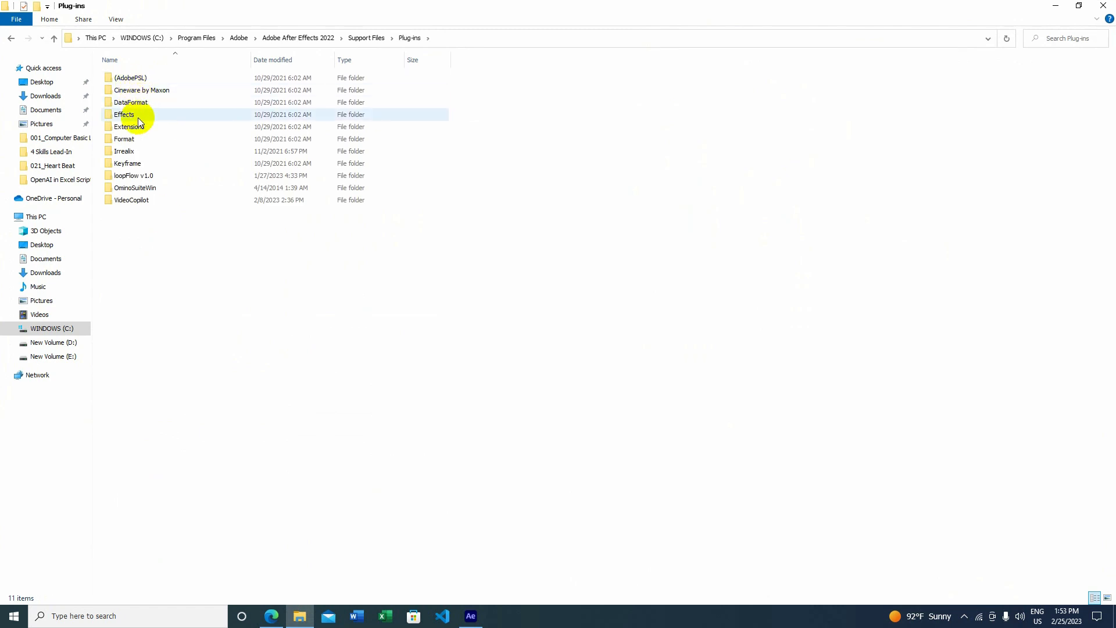
double_click(142, 199)
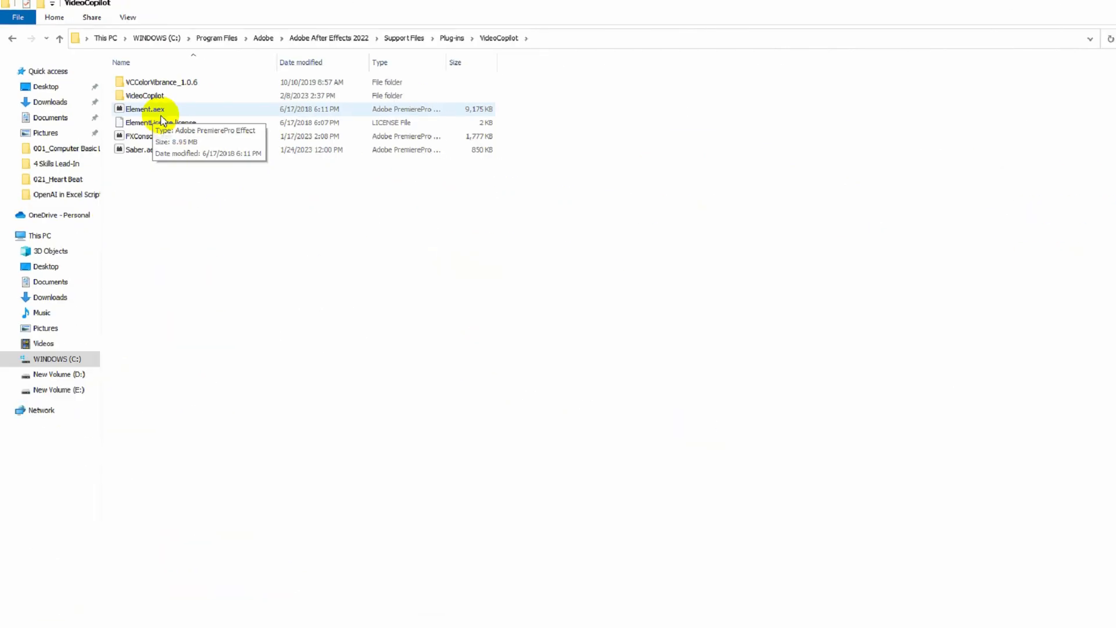
click(12, 39)
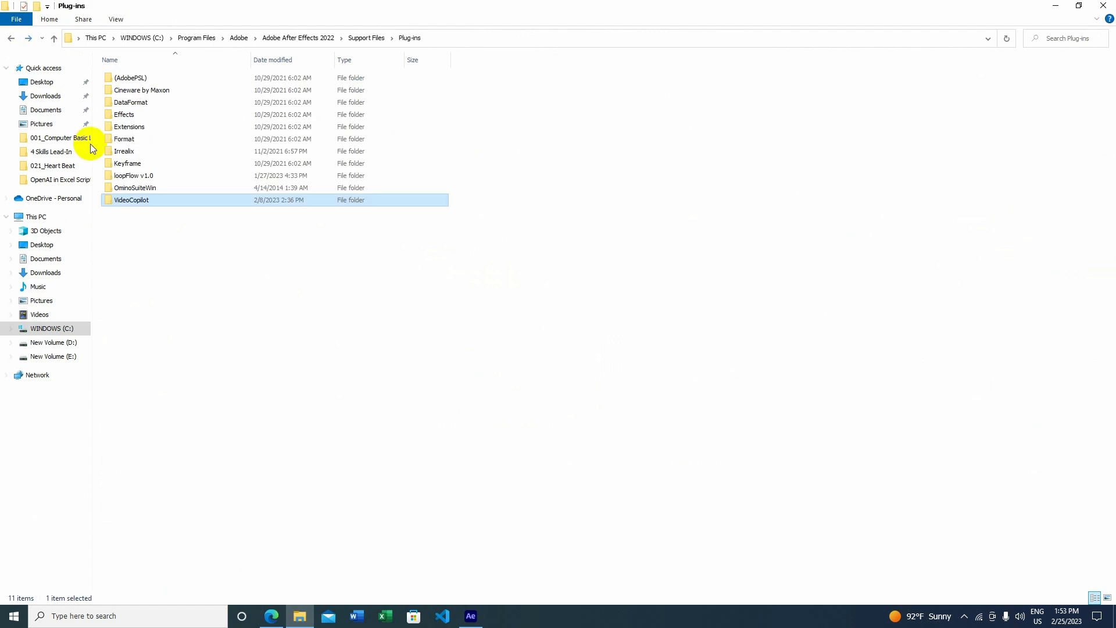
click(12, 40)
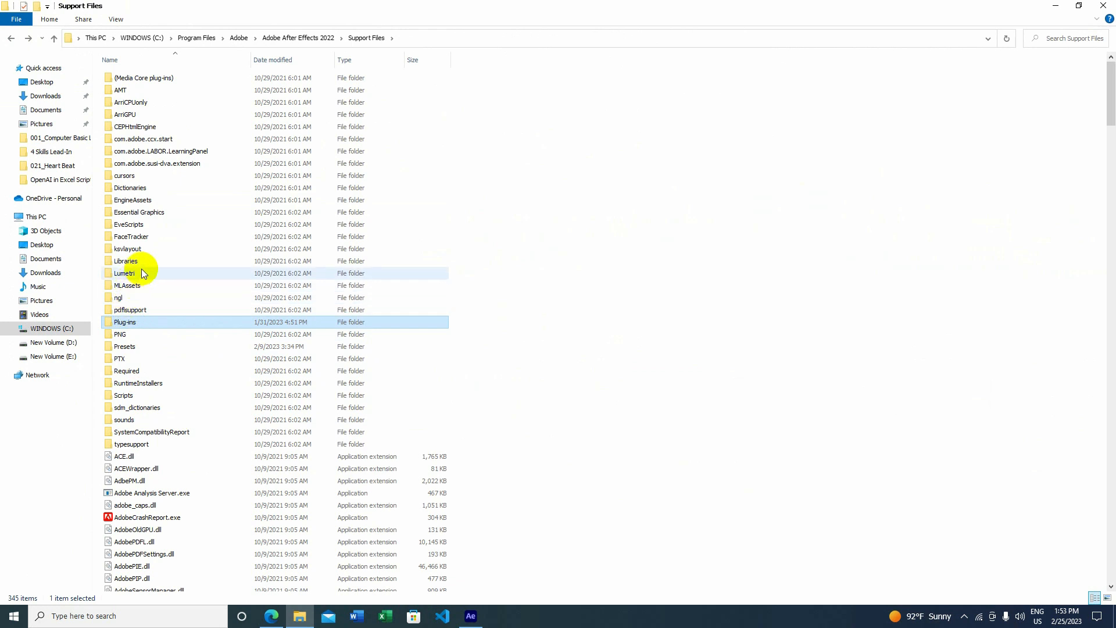
Examine the preset files in the 15 Color Presets folder inside Presets and return to Support Files
double_click(130, 345)
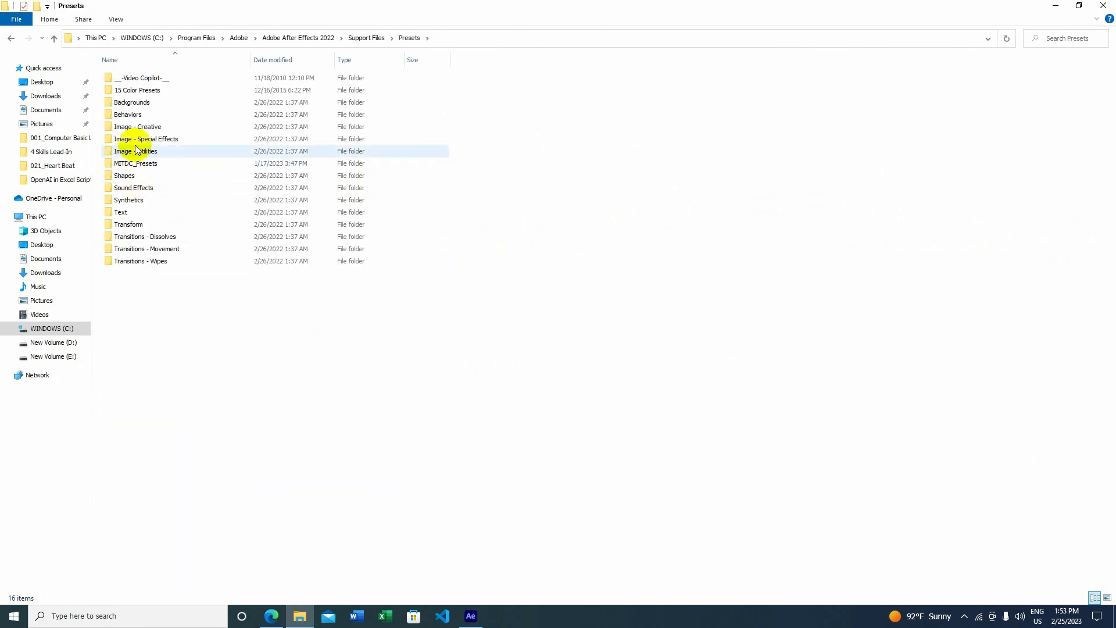
double_click(139, 93)
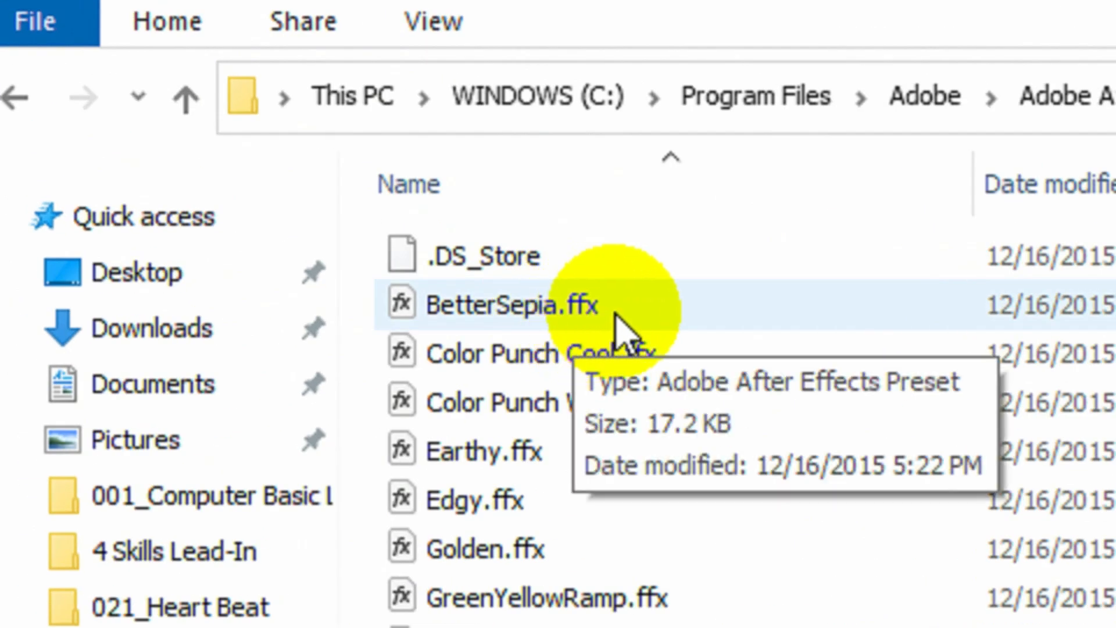
click(15, 102)
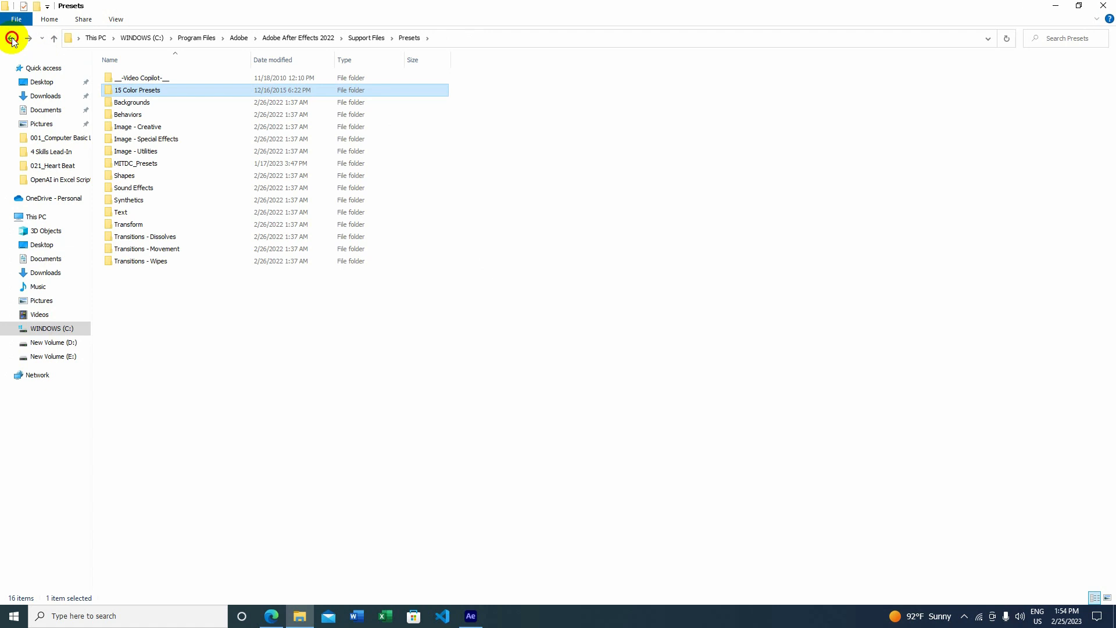
click(11, 38)
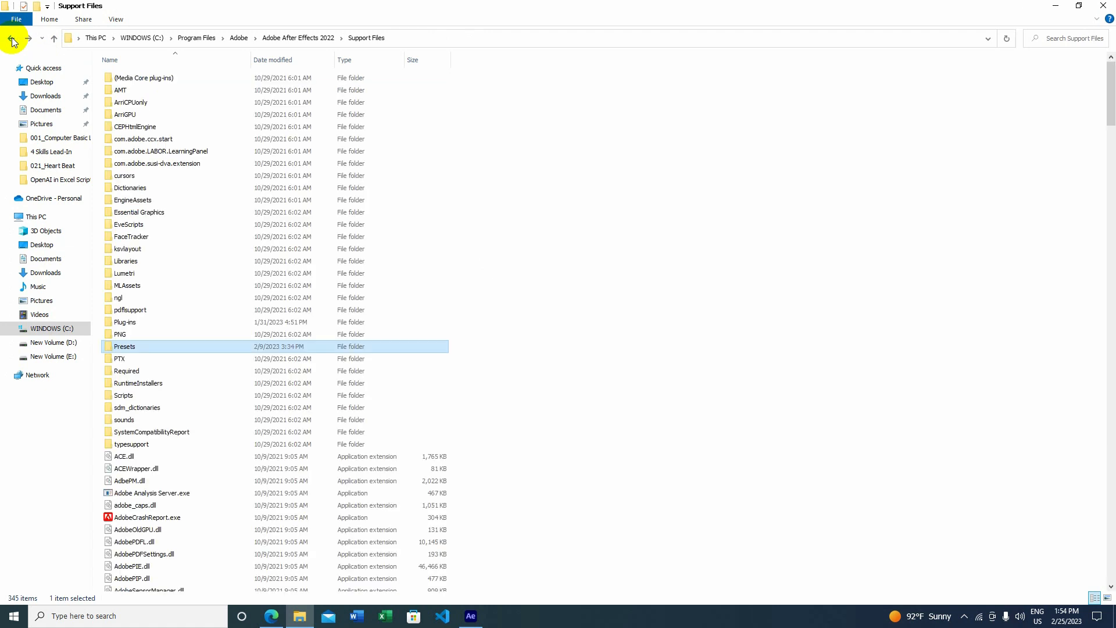
Open the ScriptUI Panels folder inside Scripts and restore its window to a smaller size beside the Easy Bounce files on the desktop
click(122, 396)
double_click(122, 396)
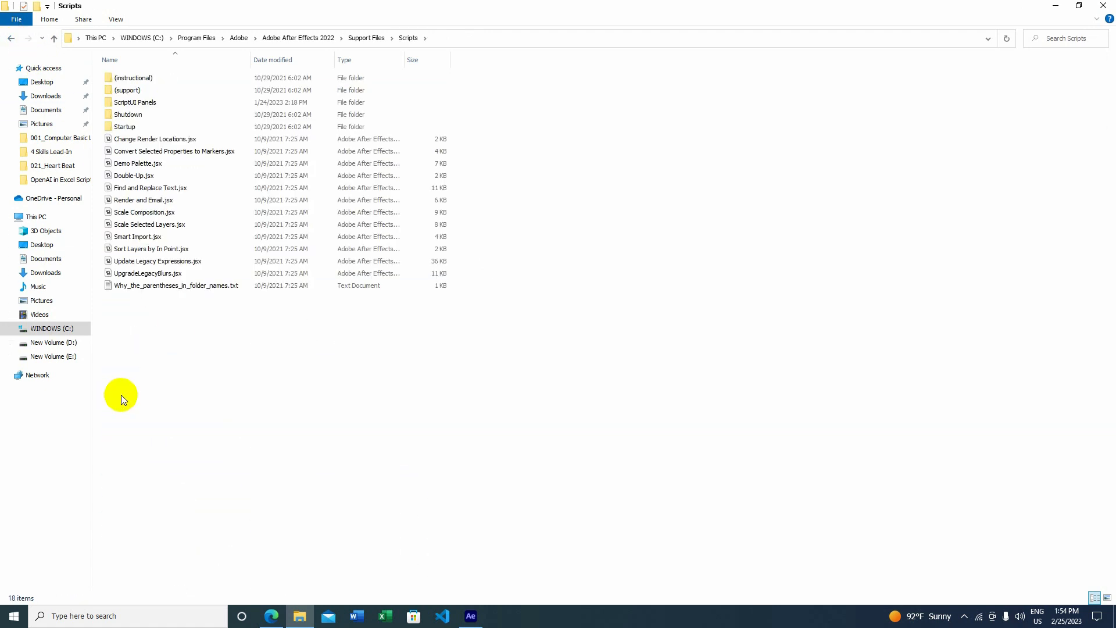
click(143, 100)
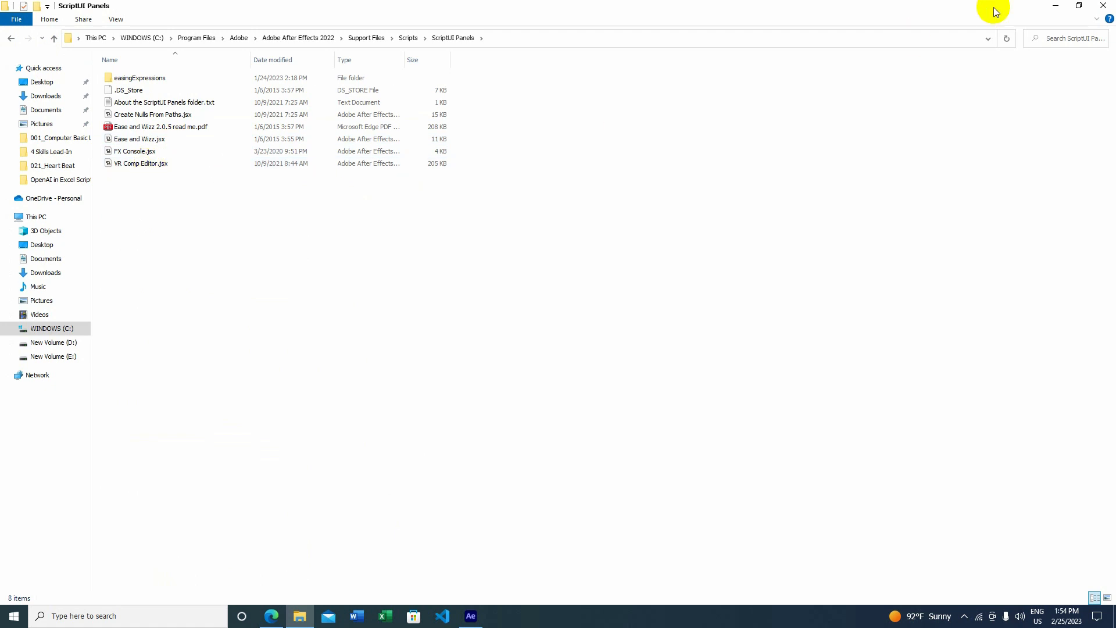
click(1078, 5)
drag(584, 256, 583, 256)
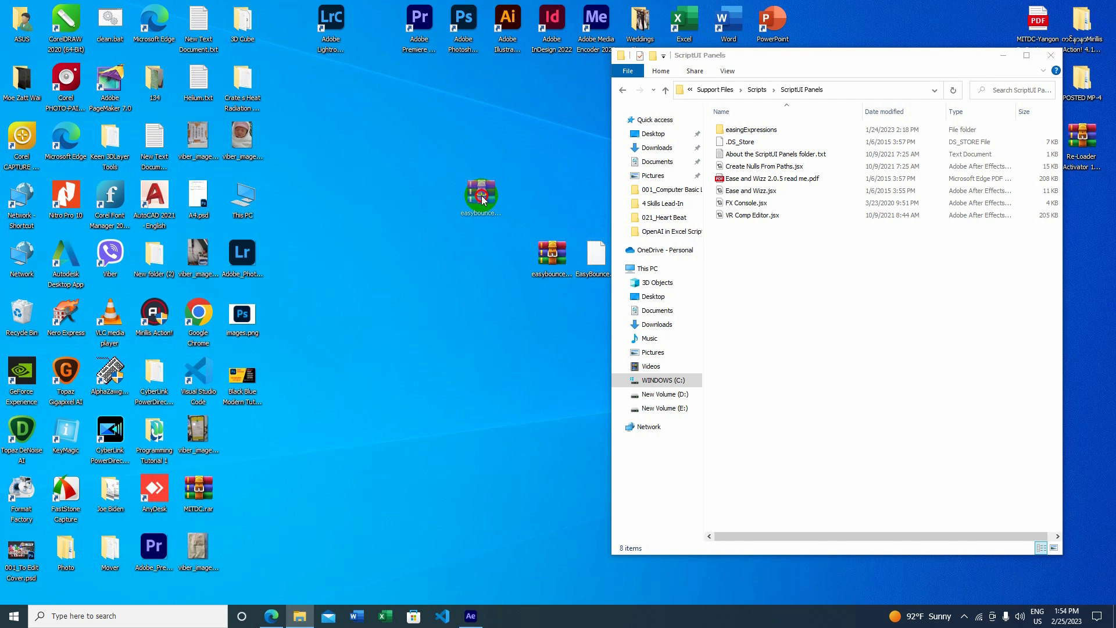
Copy EasyBounce.jsxbin from the desktop into the ScriptUI Panels folder, granting administrator permission
click(556, 205)
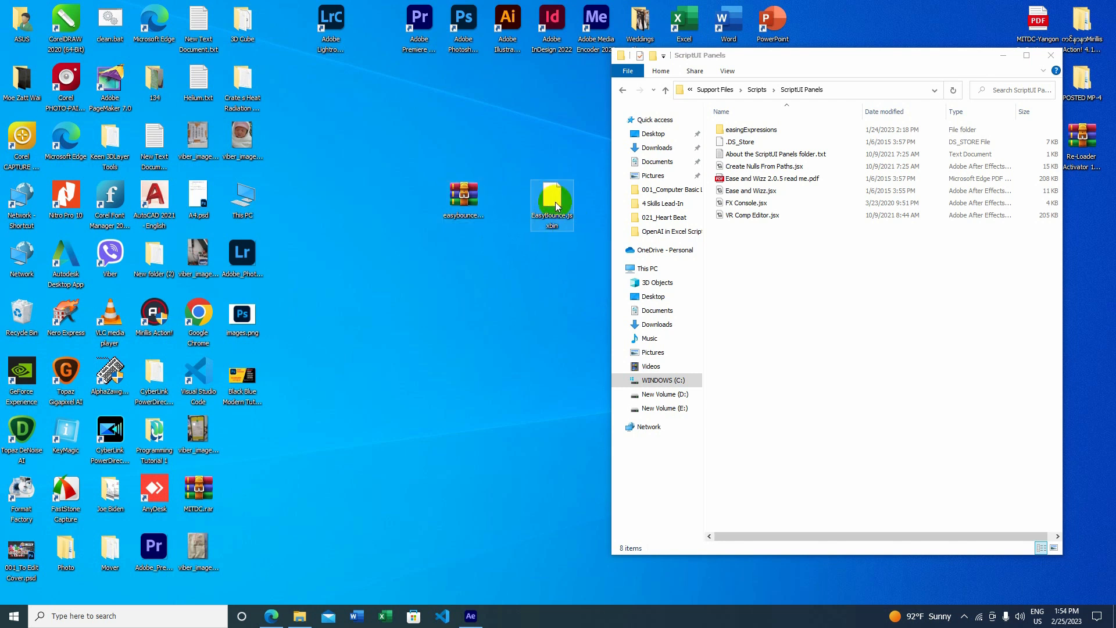
right_click(554, 201)
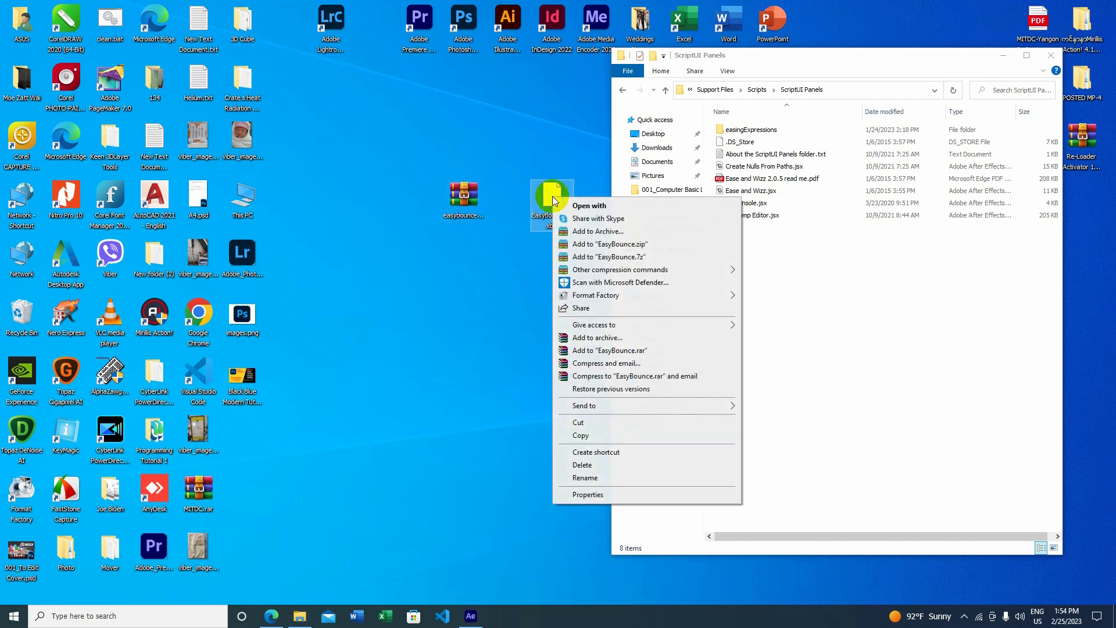
click(581, 434)
right_click(819, 353)
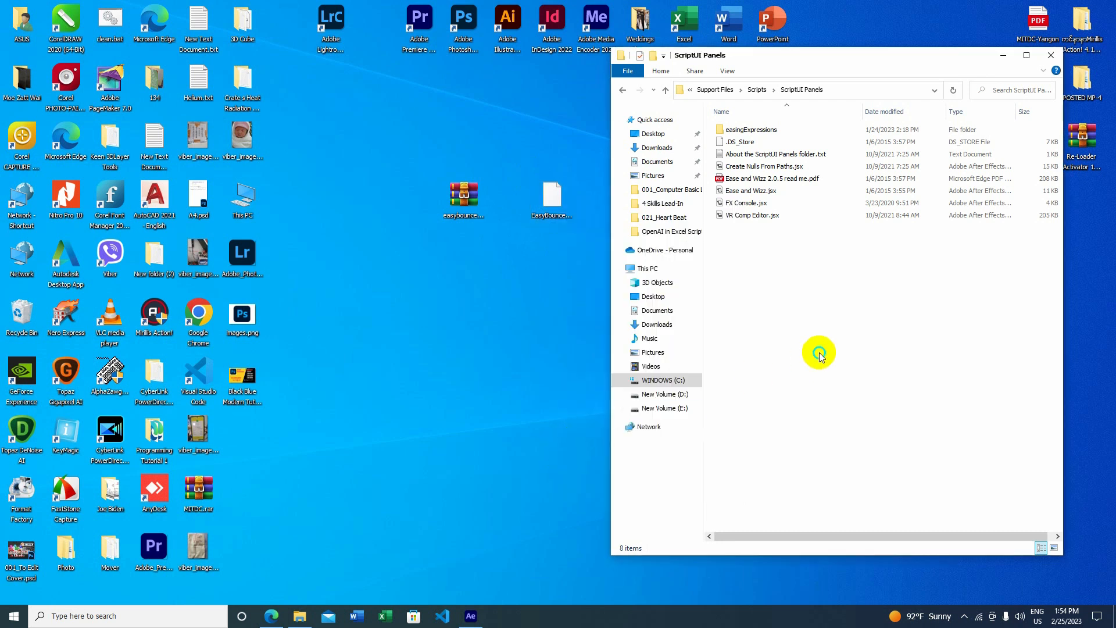
click(848, 433)
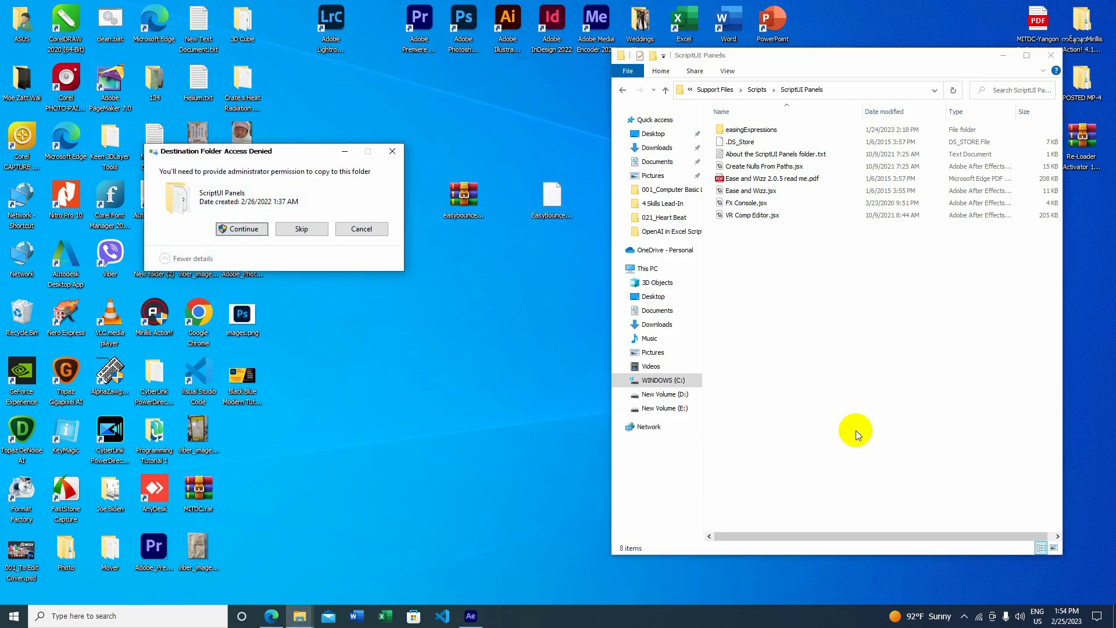
click(242, 229)
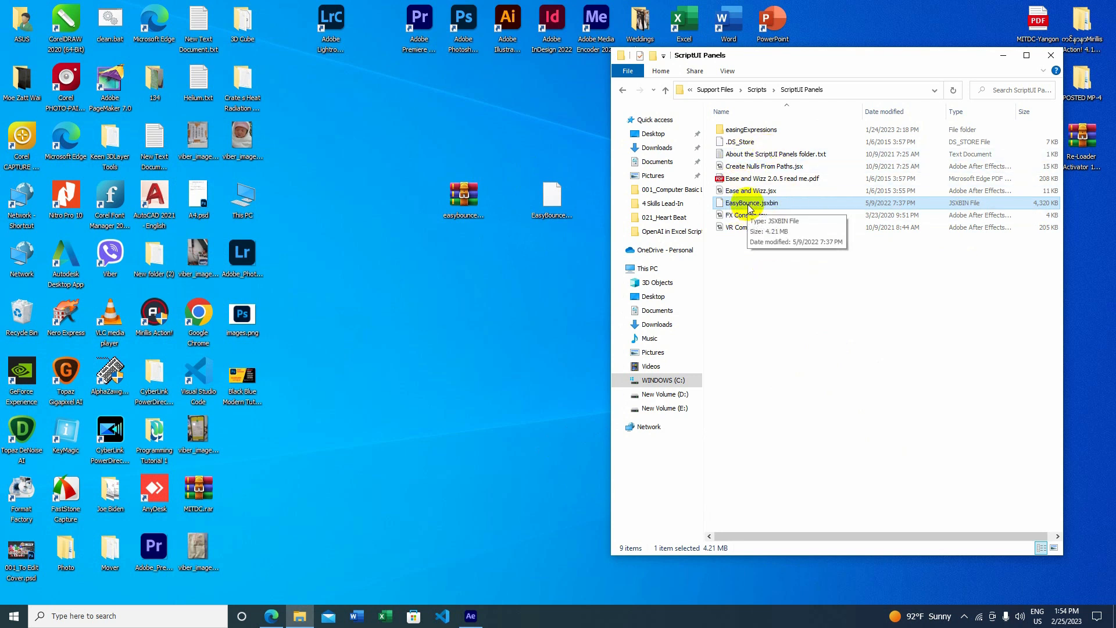
click(759, 264)
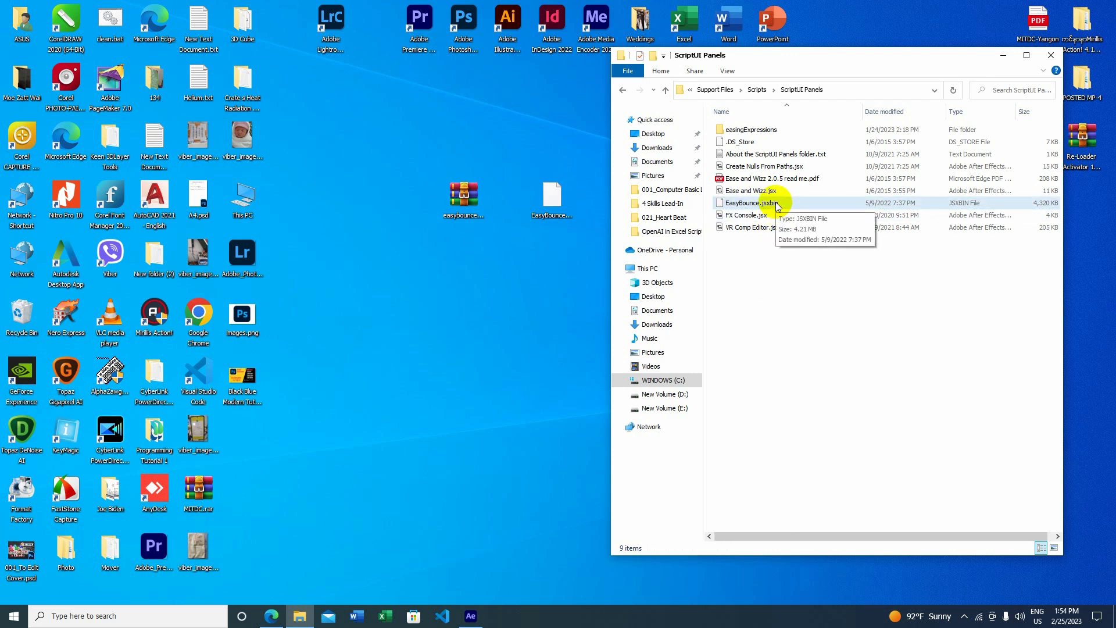
Delete EasyBounce.jsxbin from the ScriptUI Panels folder and close the folder window
drag(746, 68, 760, 44)
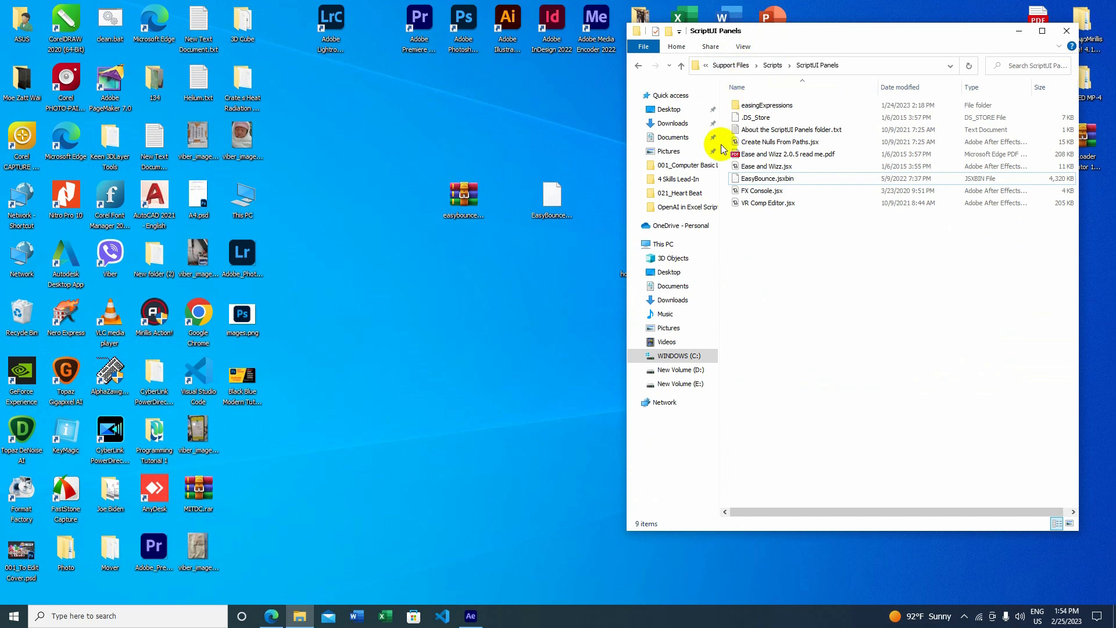
click(783, 181)
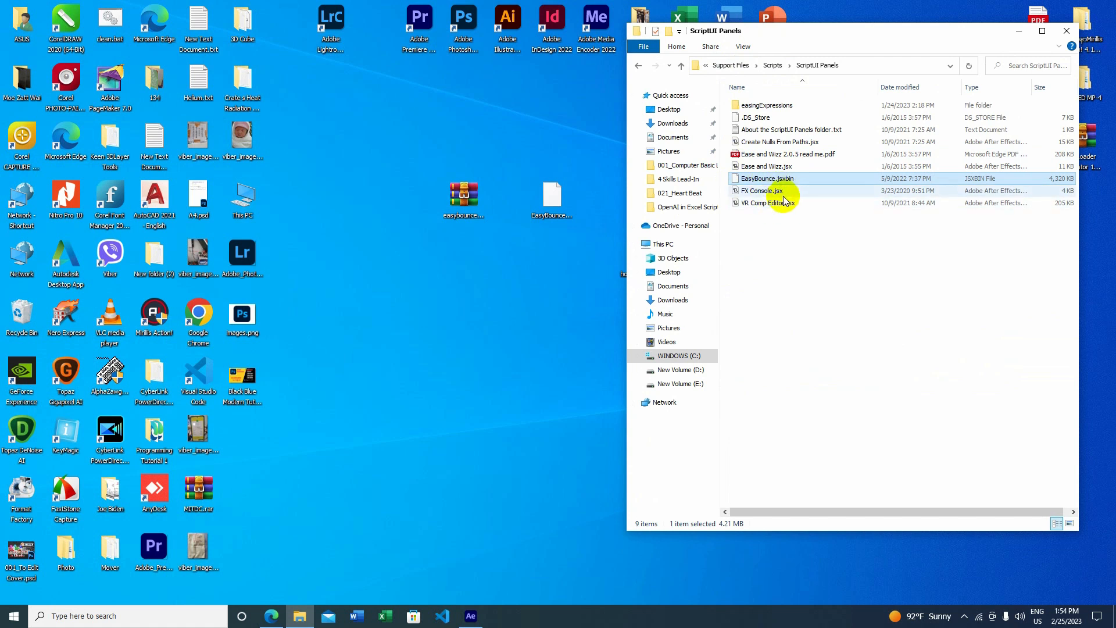
click(792, 267)
click(782, 180)
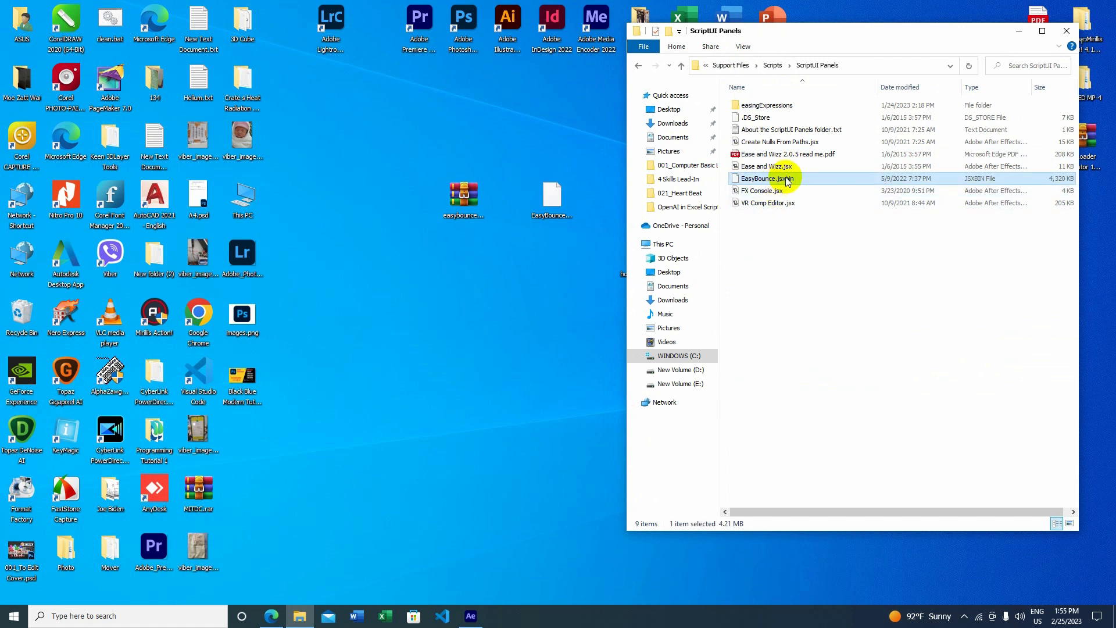
key(Delete)
click(525, 229)
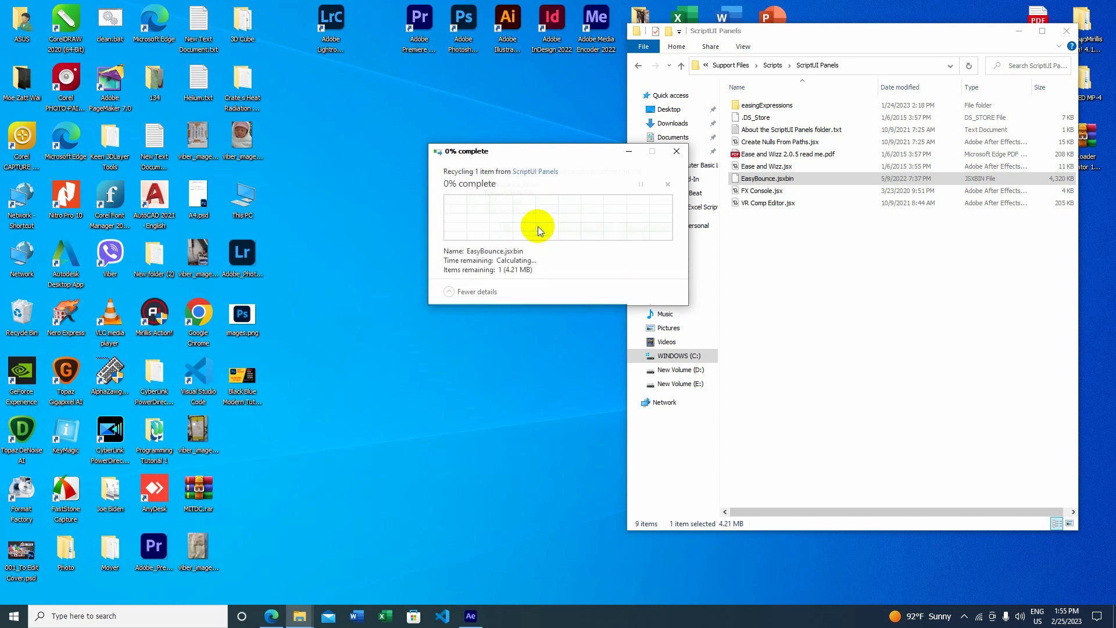
click(1061, 34)
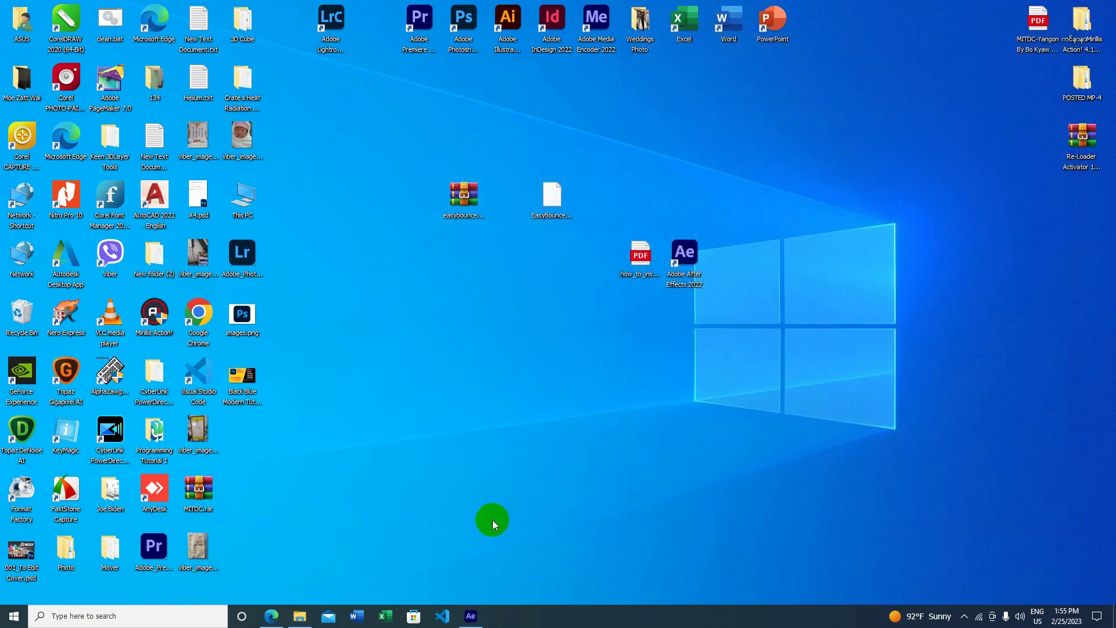
Switch to Adobe After Effects 2022 and start a new project
click(466, 596)
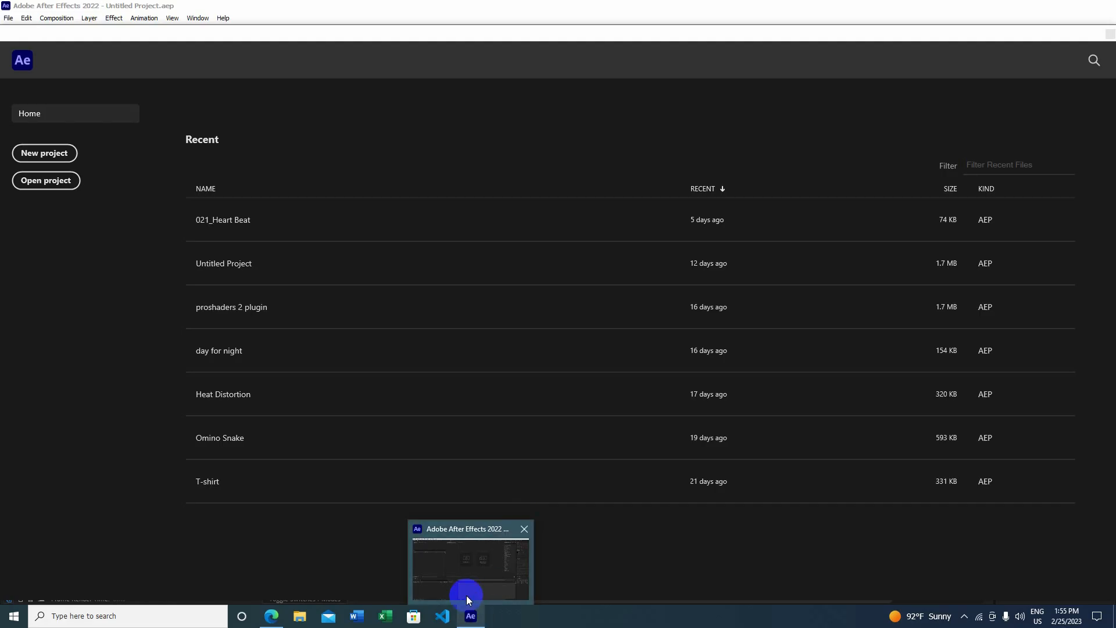
click(63, 153)
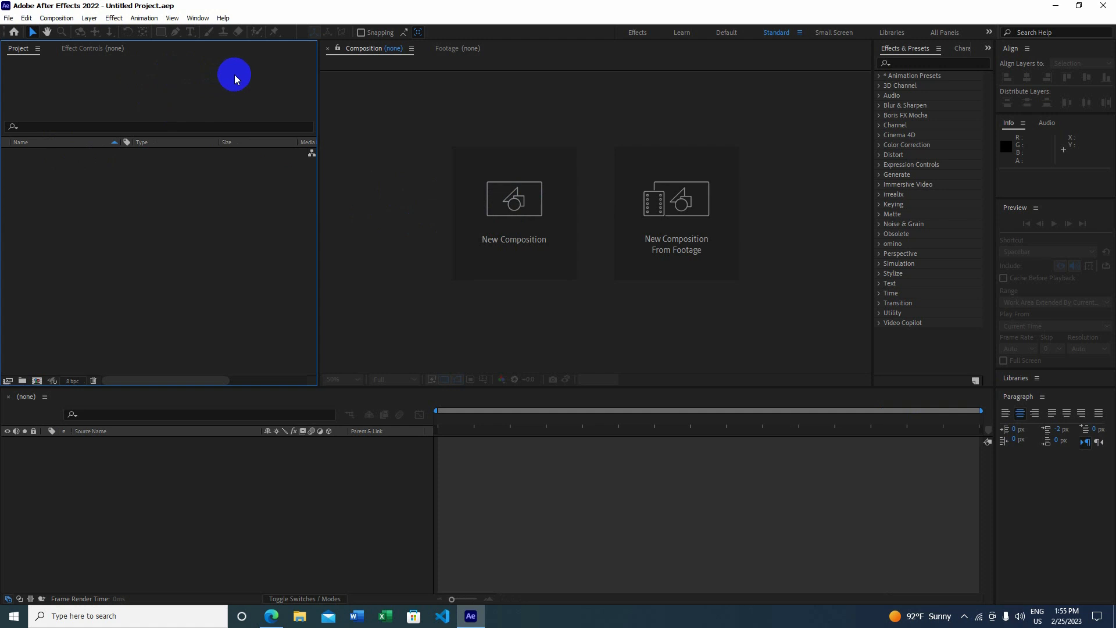
Create a new composition named Easy Bouce Free with a duration of 0;00;10;00
click(511, 199)
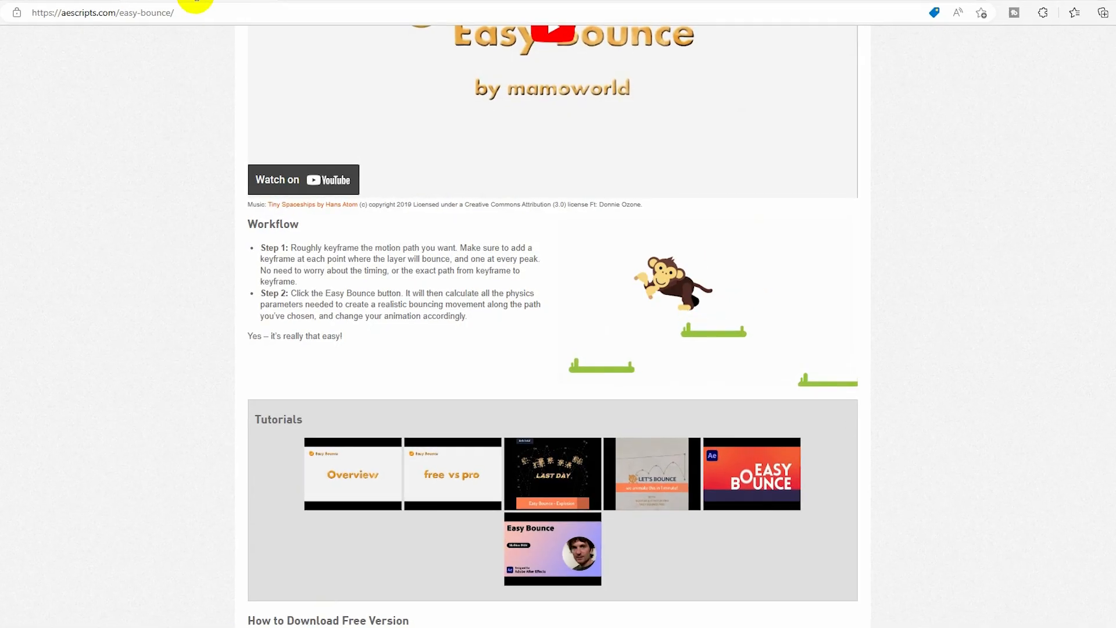
scroll(423, 378, up, 10)
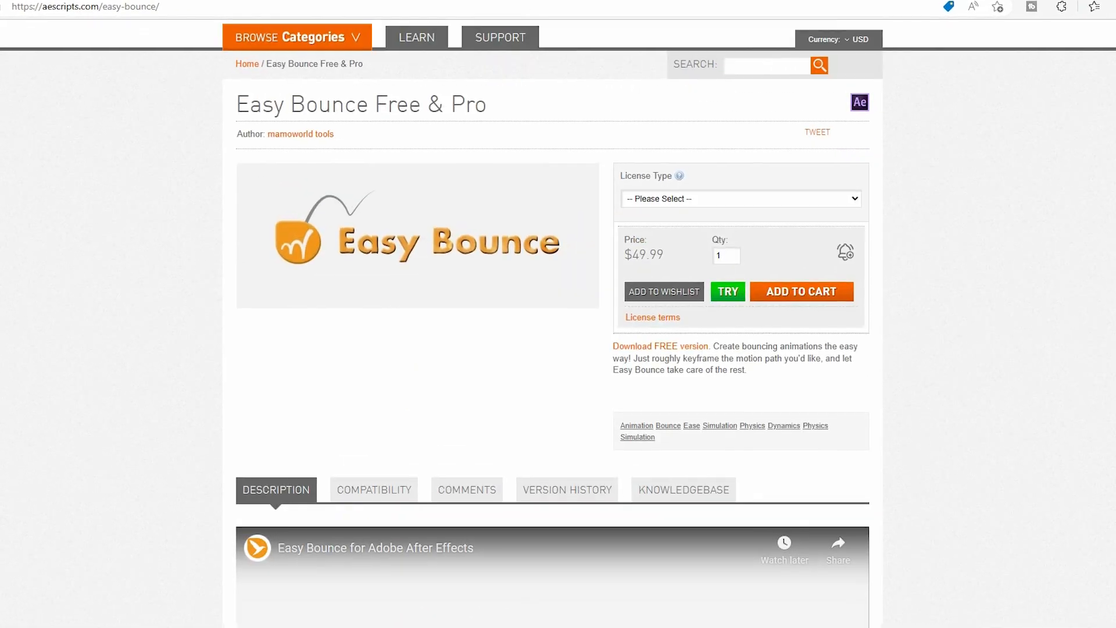
scroll(431, 340, up, 3)
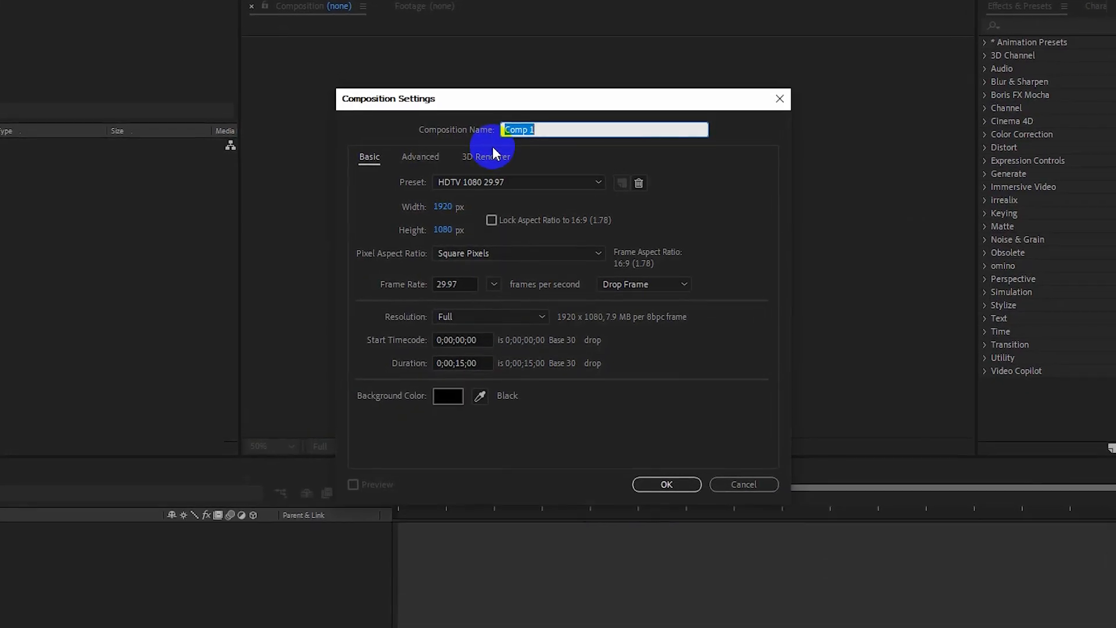
text(Easy Bouce Free)
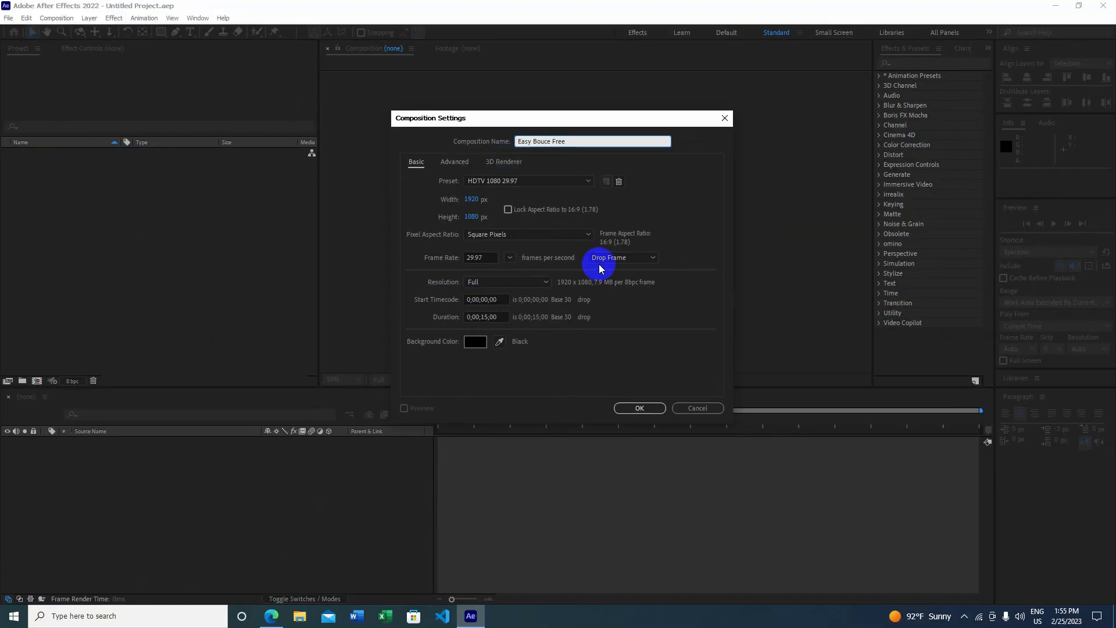
click(486, 316)
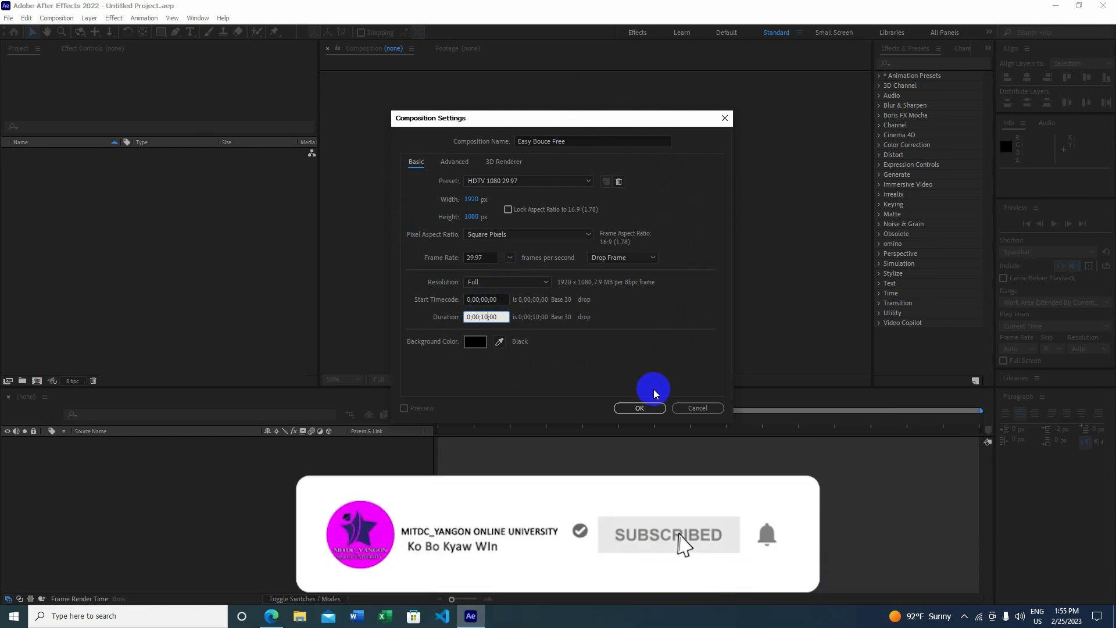
click(643, 407)
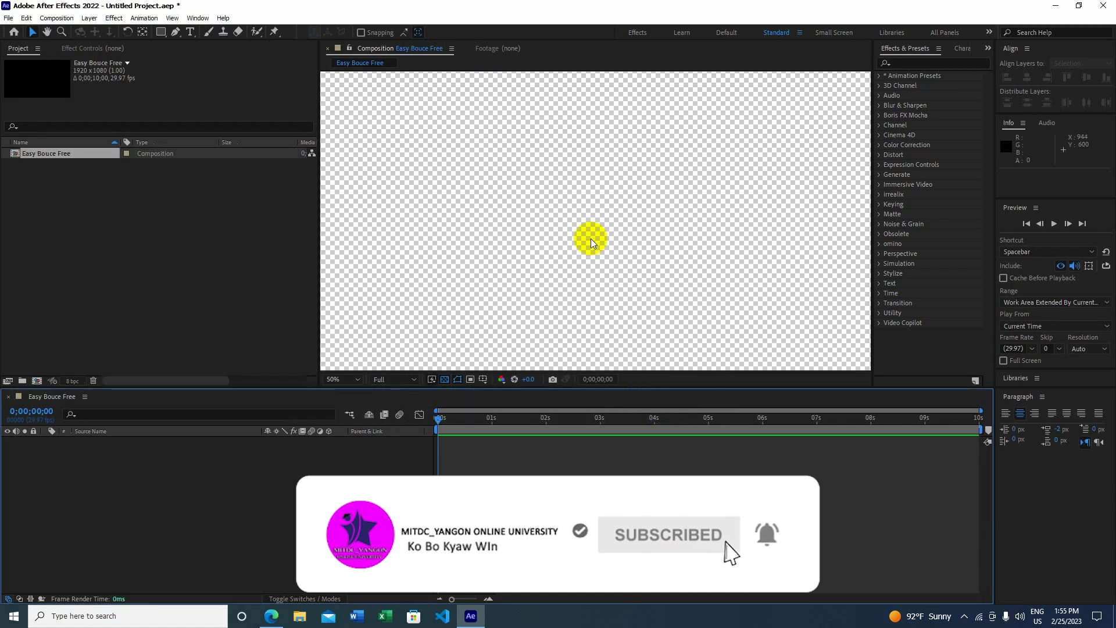
Draw a flat rectangle shape about 280 by 64 pixels in the composition's upper left area and fill it with red FF0000
scroll(591, 239, down, 2)
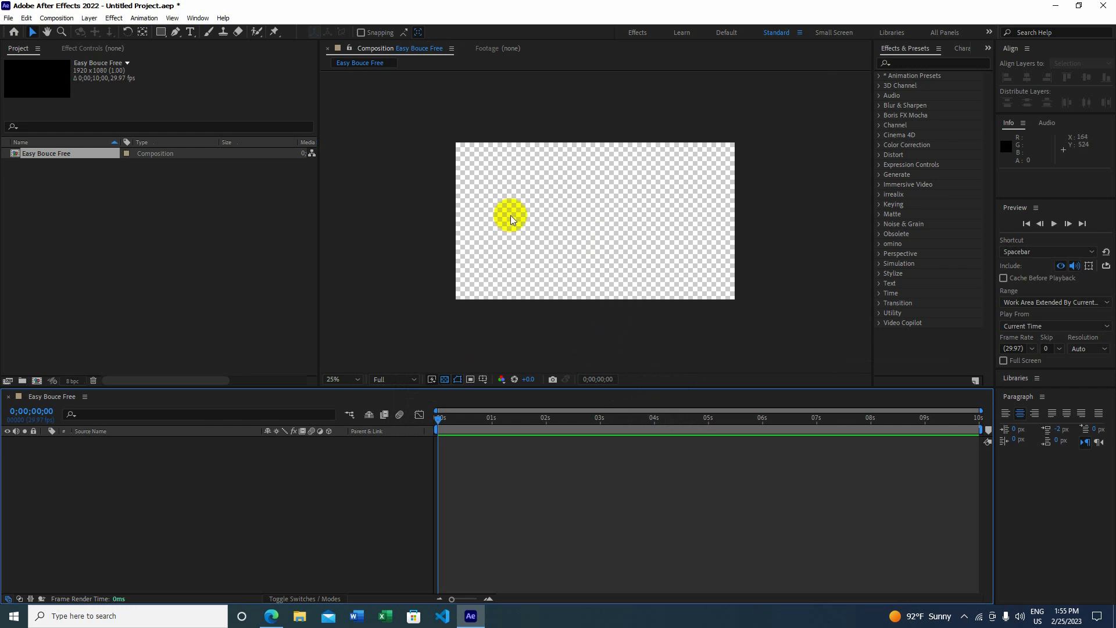
click(158, 35)
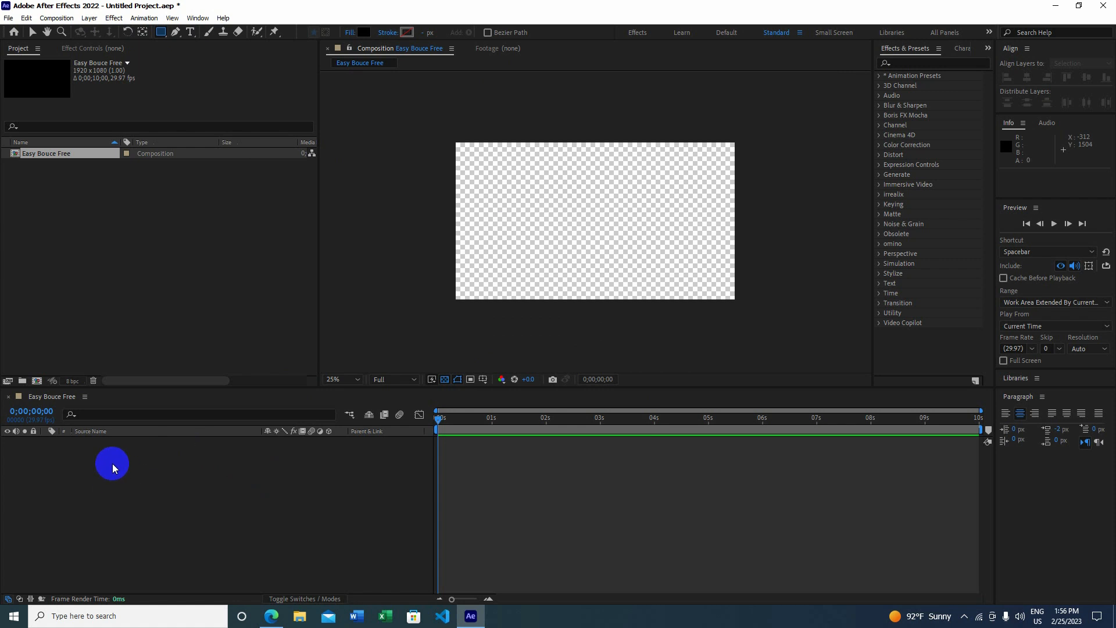
drag(483, 186, 523, 194)
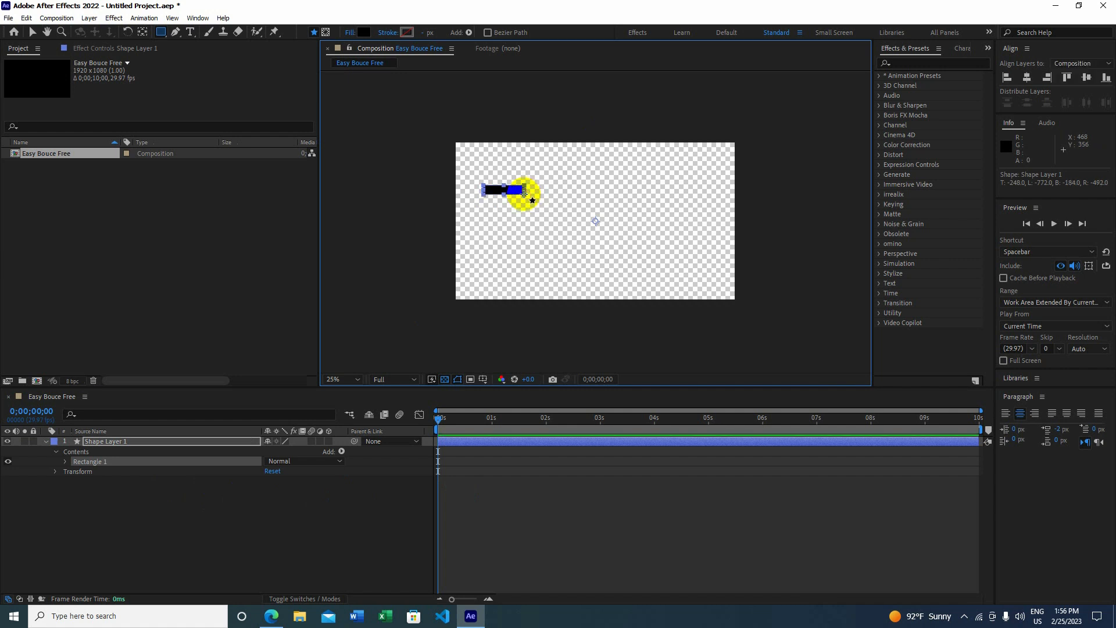
click(364, 33)
click(674, 244)
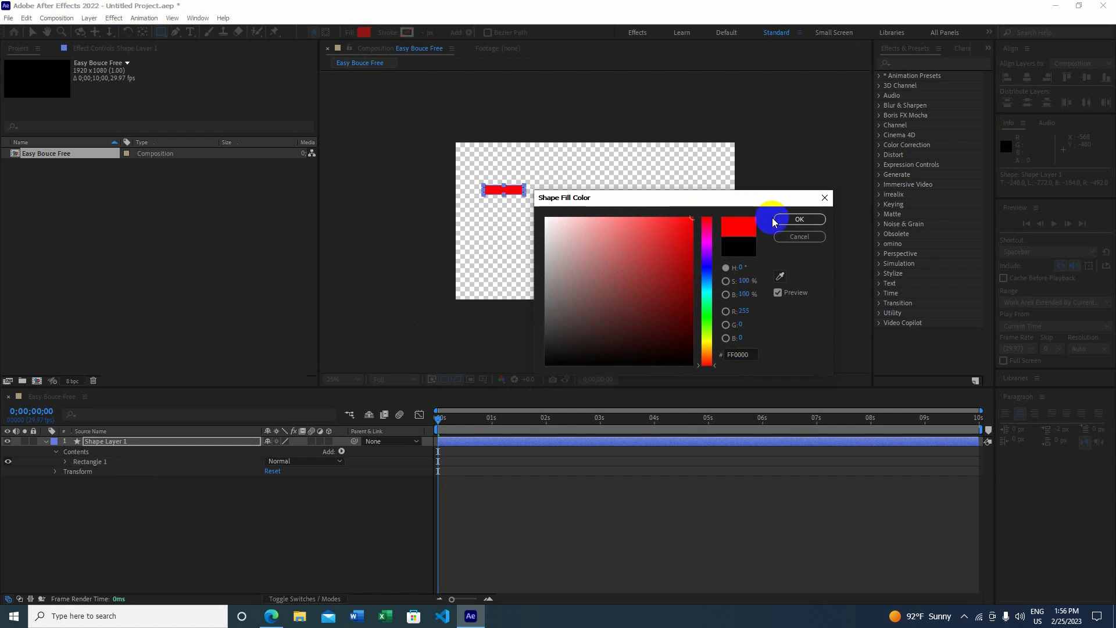
click(791, 220)
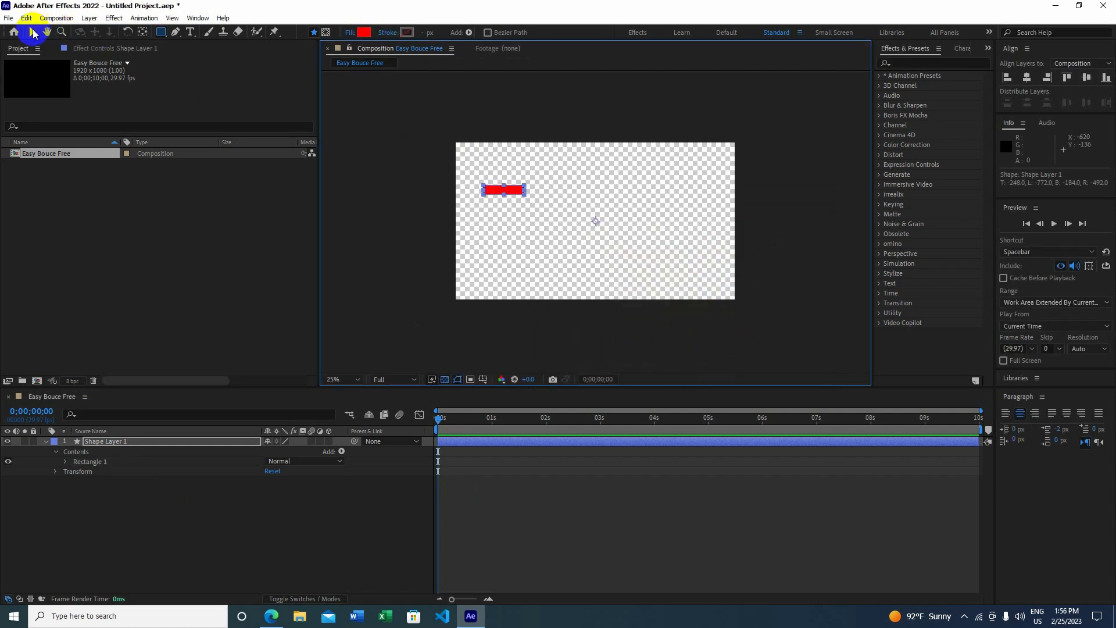
Move the red rectangle down and to the right, closer to the composition's center
click(32, 32)
drag(514, 193, 562, 216)
key(period)
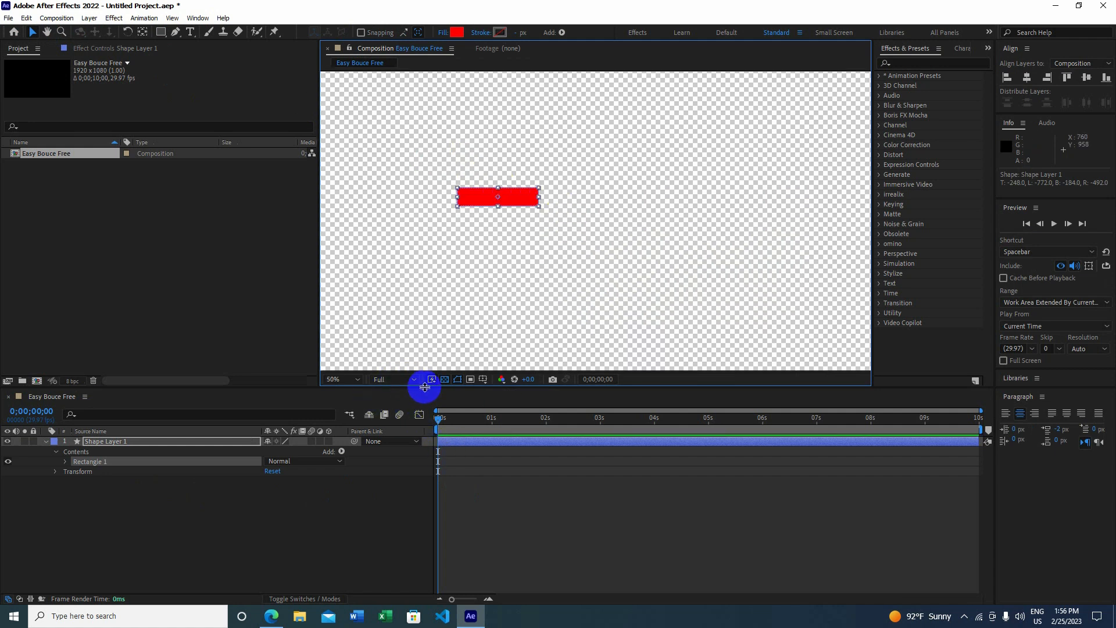
drag(423, 386, 418, 442)
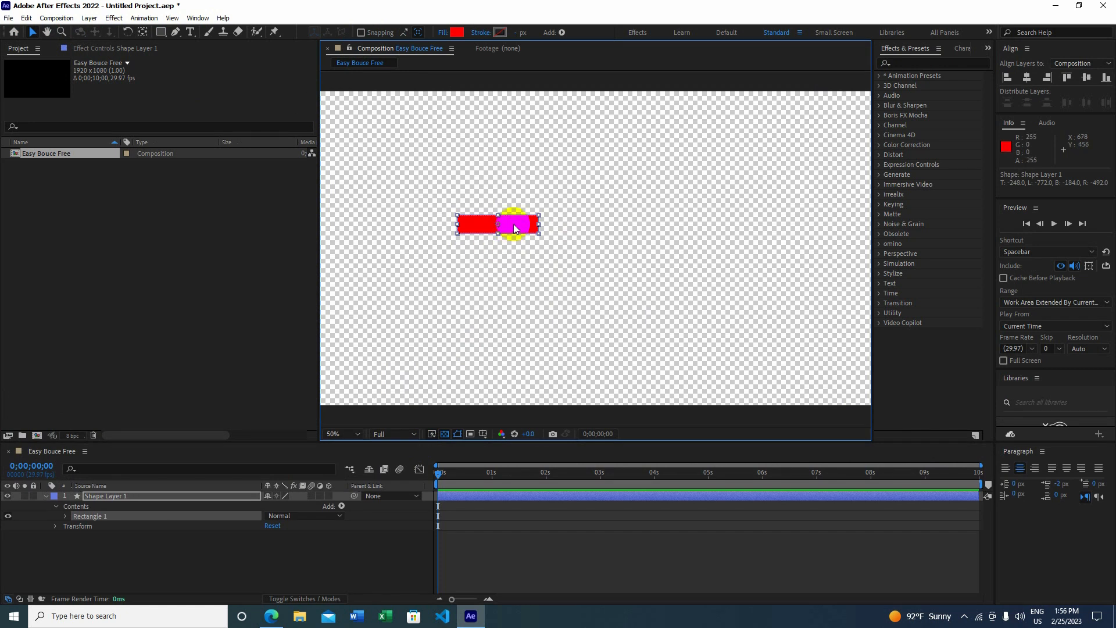
Duplicate the rectangle layer twice, placing each copy lower and further right to form three descending steps
click(131, 496)
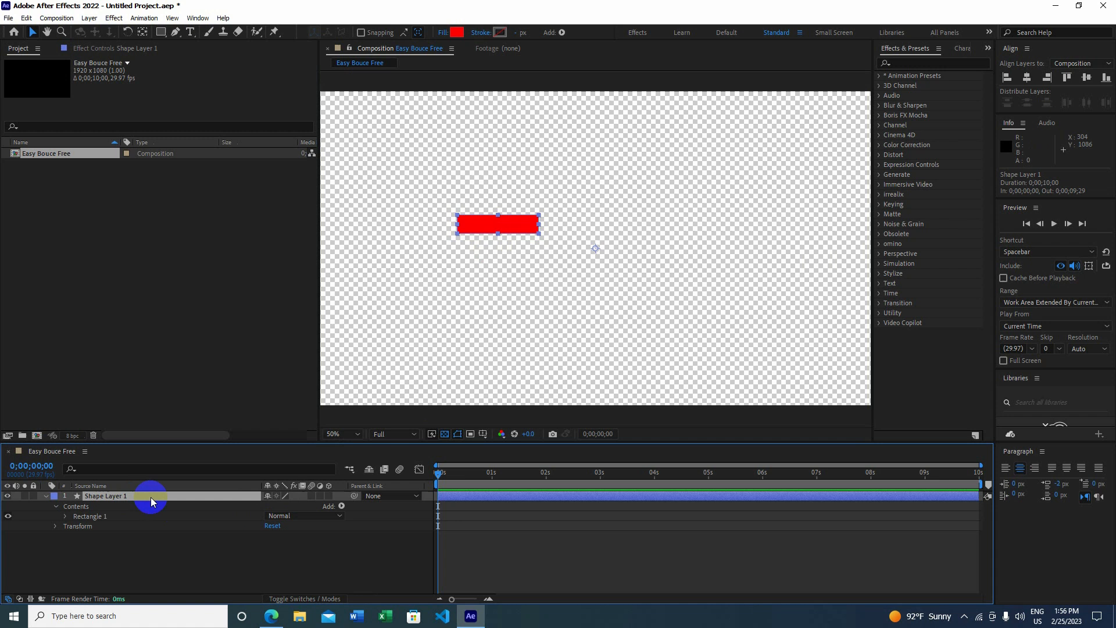
click(26, 18)
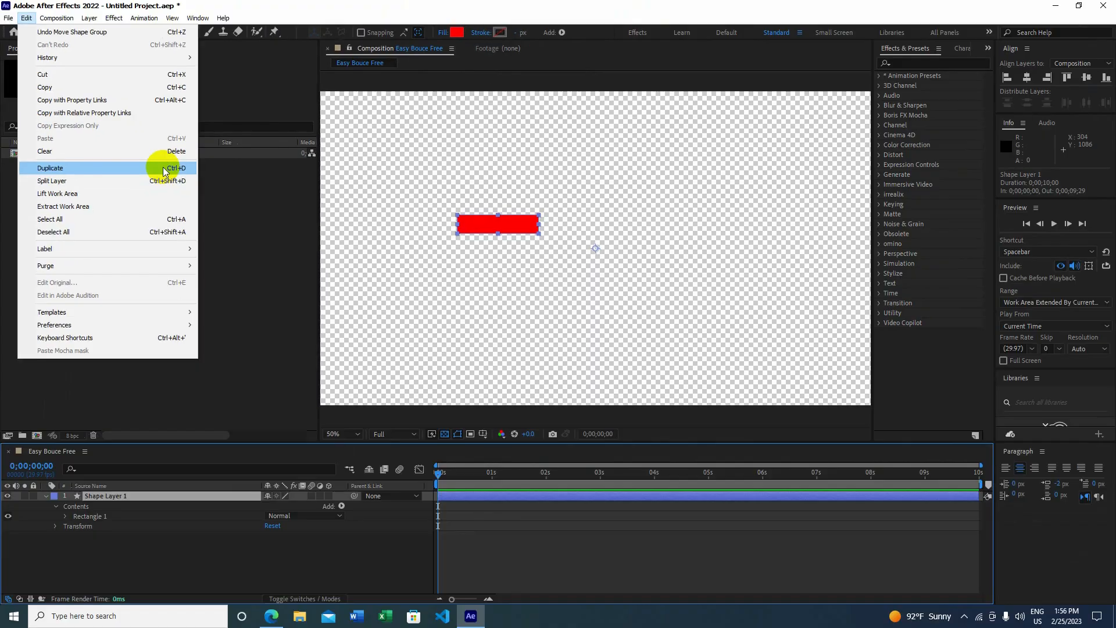
click(568, 322)
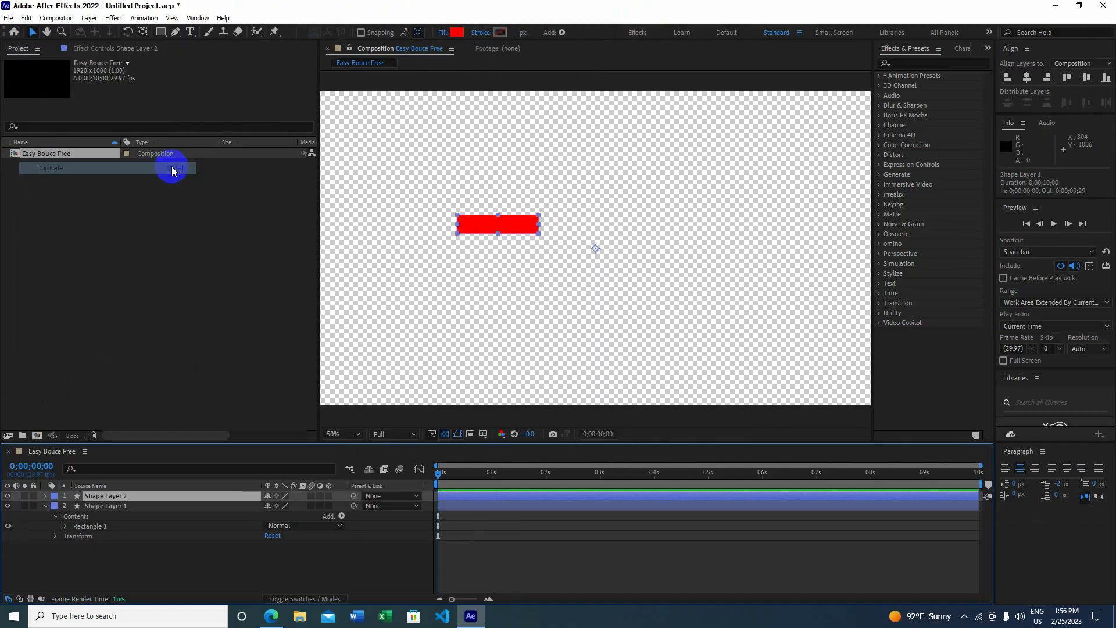
drag(490, 228, 593, 267)
click(119, 498)
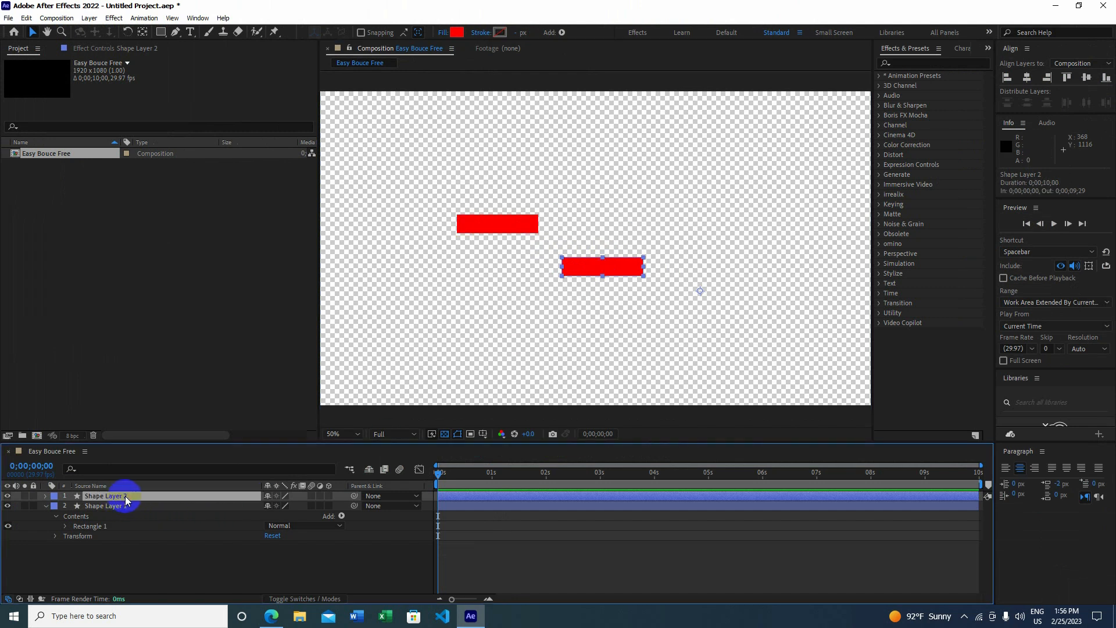
key(ctrl+d)
drag(585, 257, 693, 299)
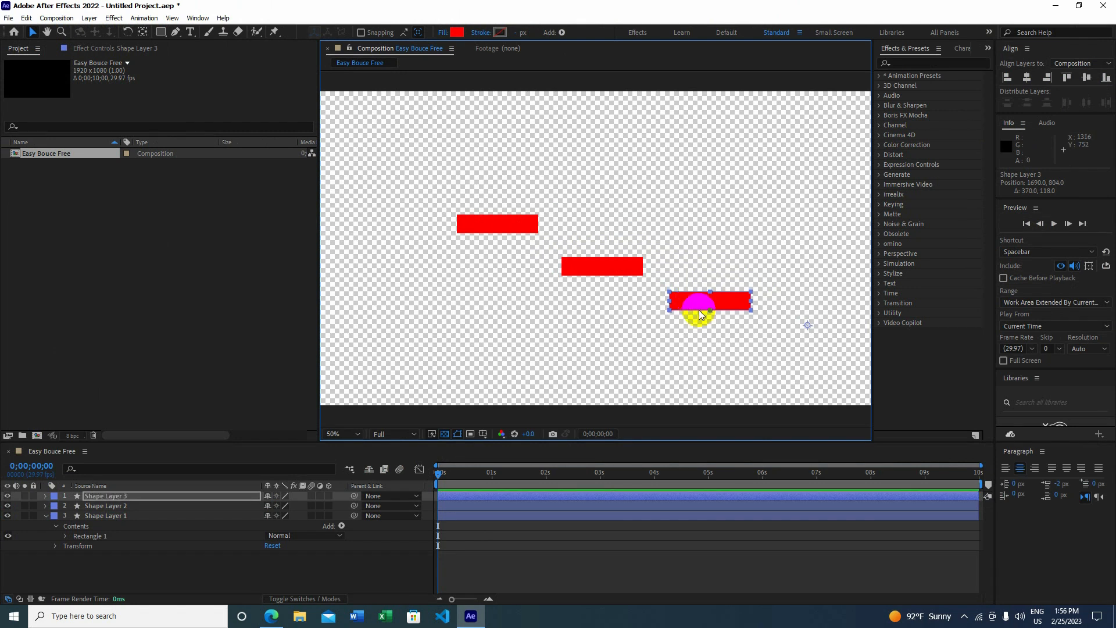
Move all three rectangle layers together about 158 pixels left and 142 pixels up
drag(129, 577, 183, 473)
drag(509, 223, 464, 185)
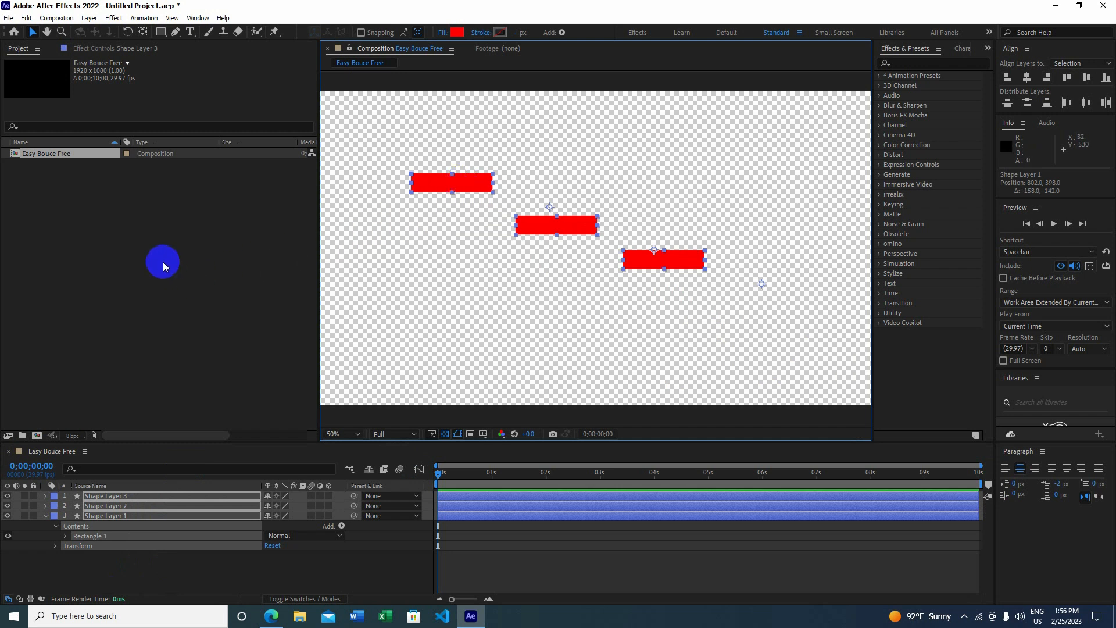
click(190, 283)
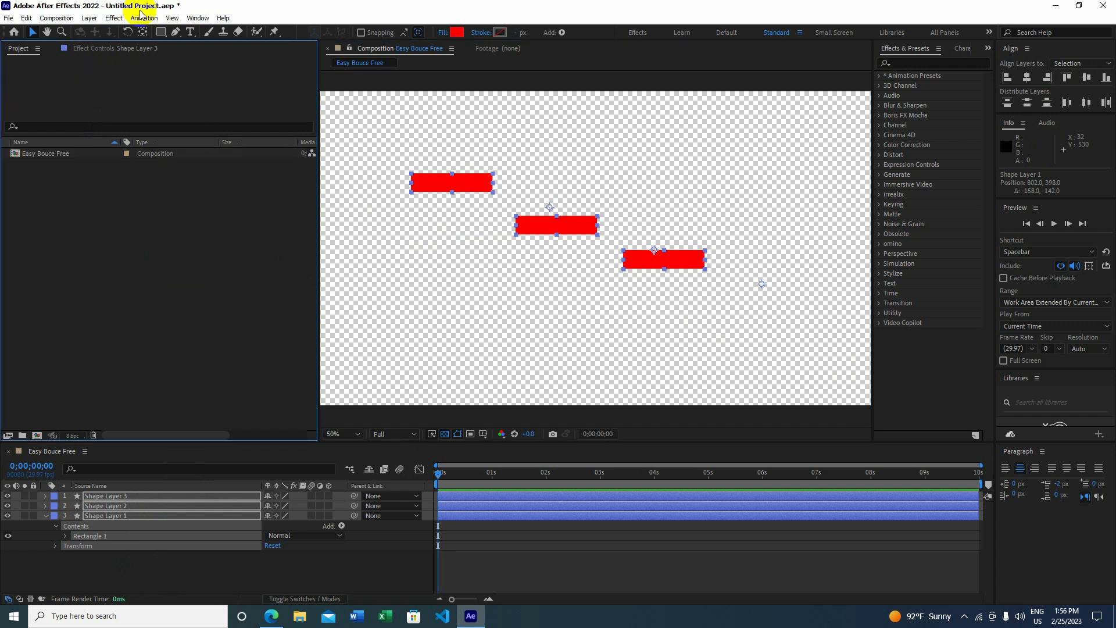
Draw an ellipse about 88 by 88 pixels on its own shape layer, up and left of the highest red step
click(160, 33)
drag(160, 35, 219, 58)
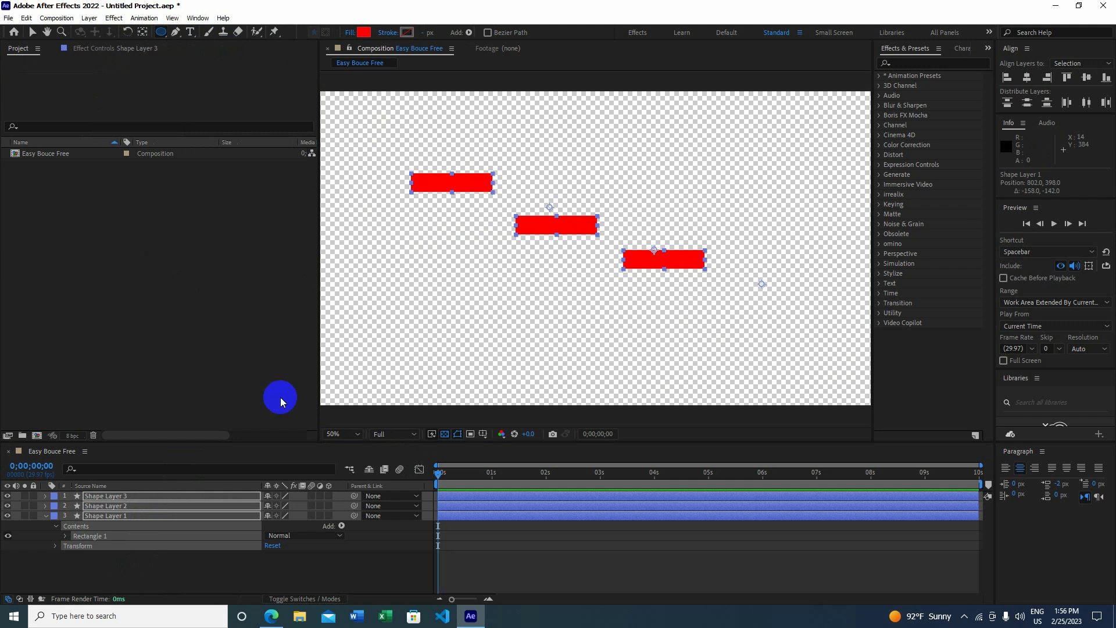
click(169, 573)
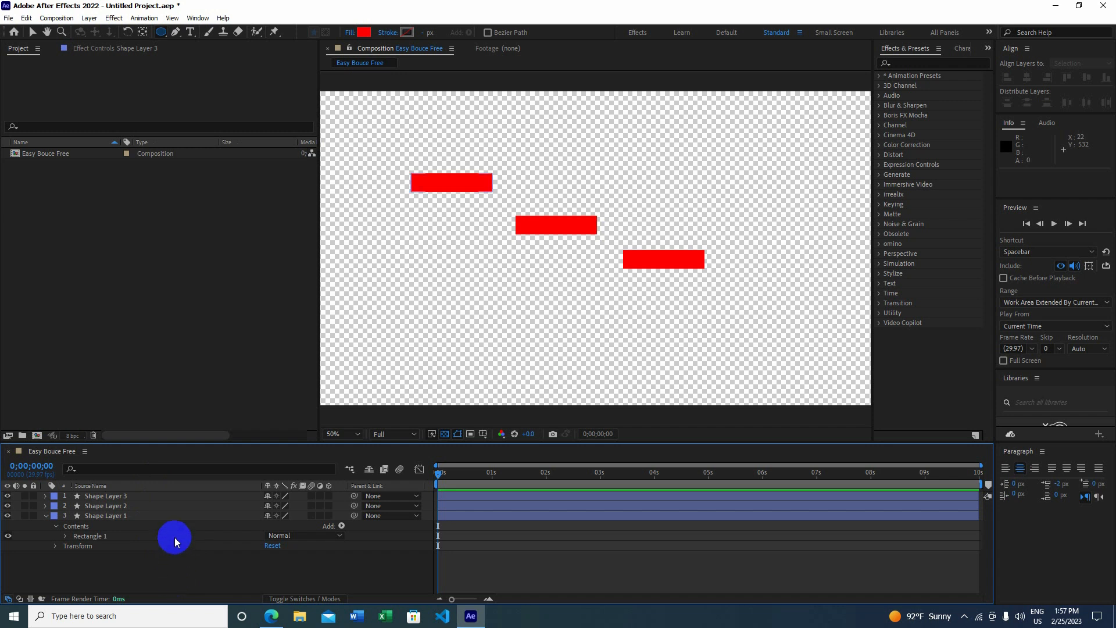
drag(348, 117, 370, 140)
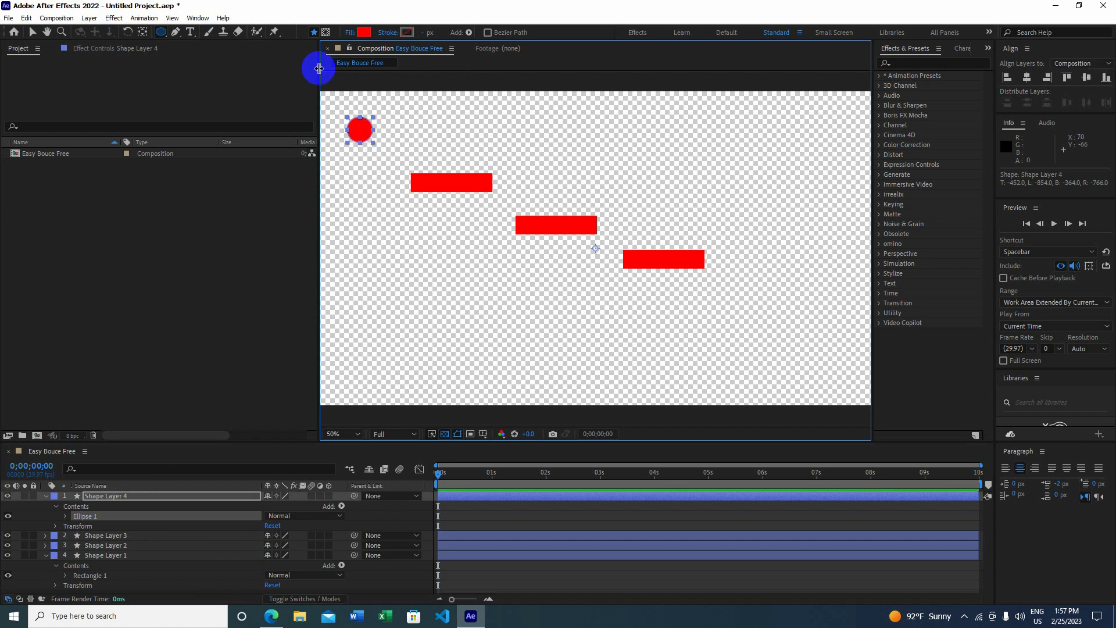
Fill the circle with yellow FFF000 and turn off the composition's transparency grid
click(363, 32)
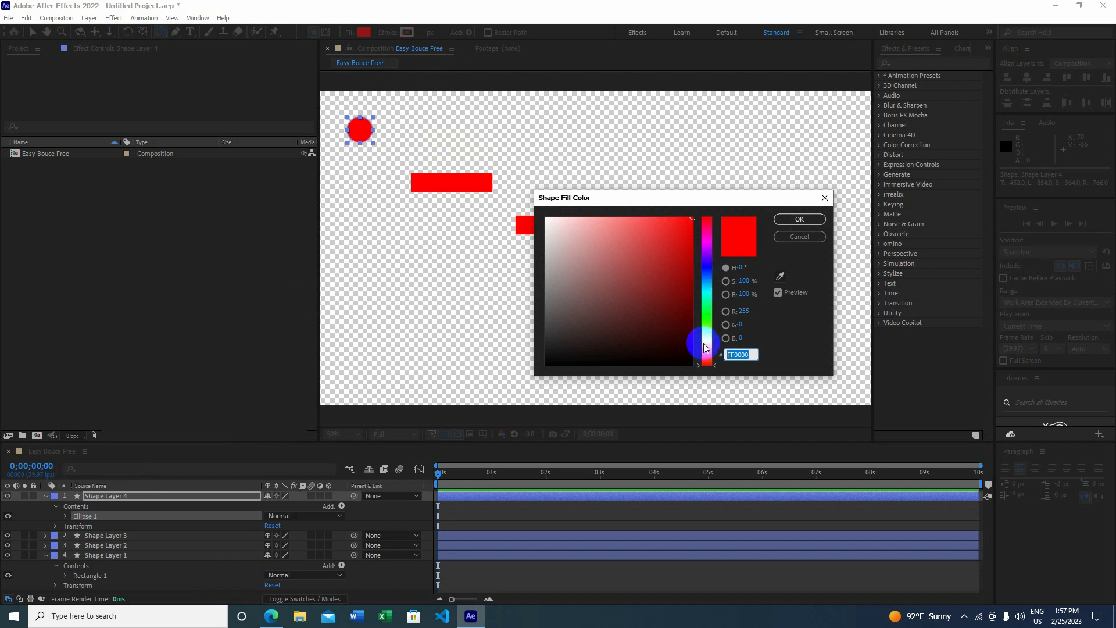
click(705, 341)
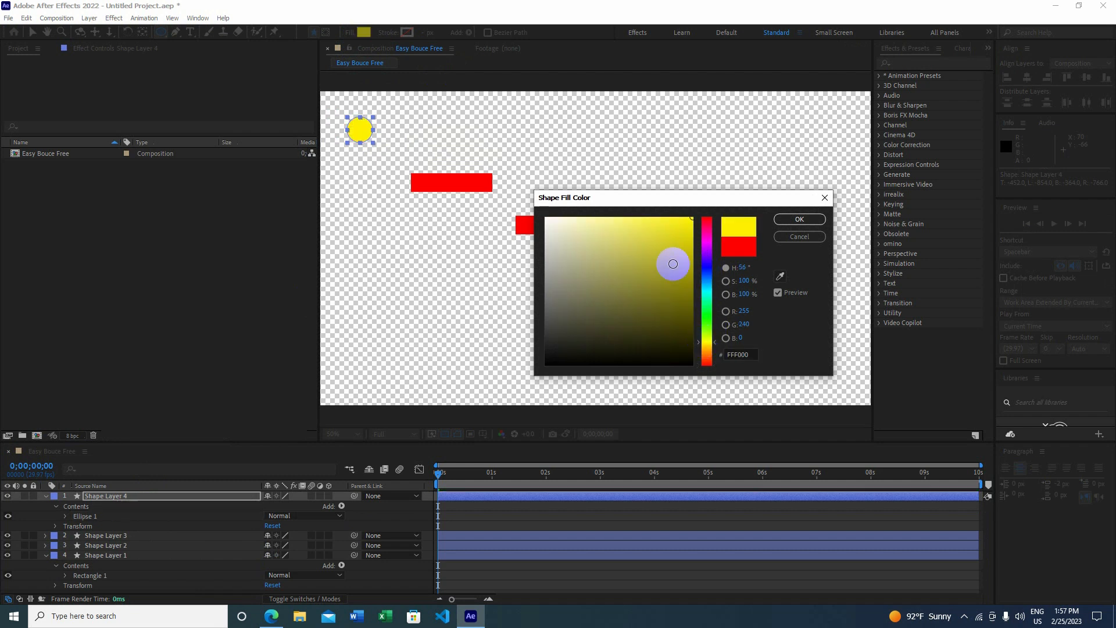
click(798, 219)
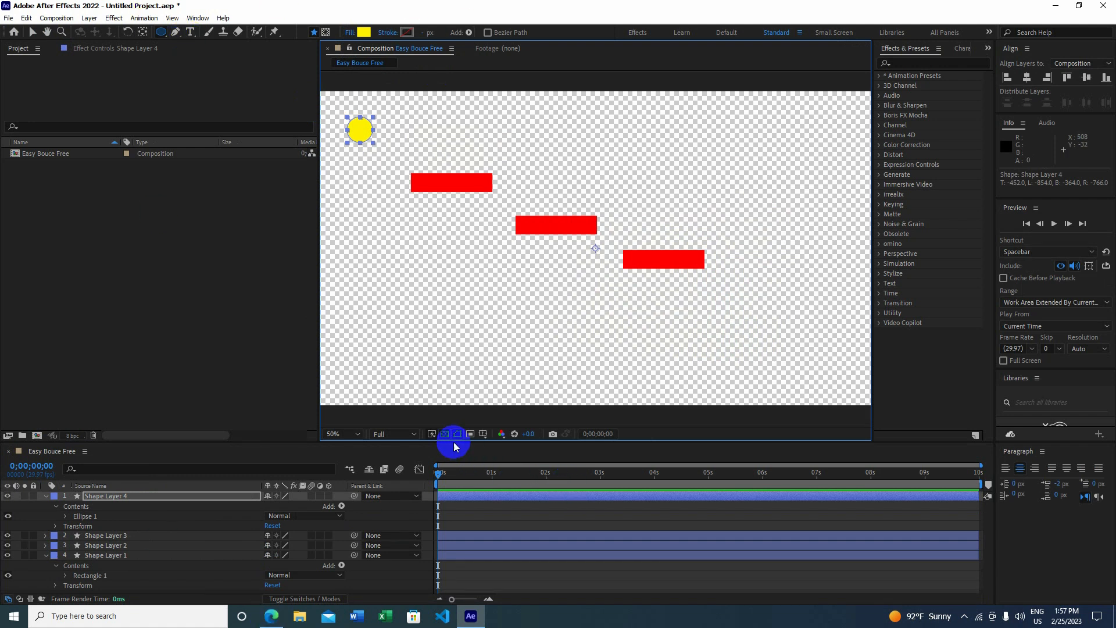
click(445, 435)
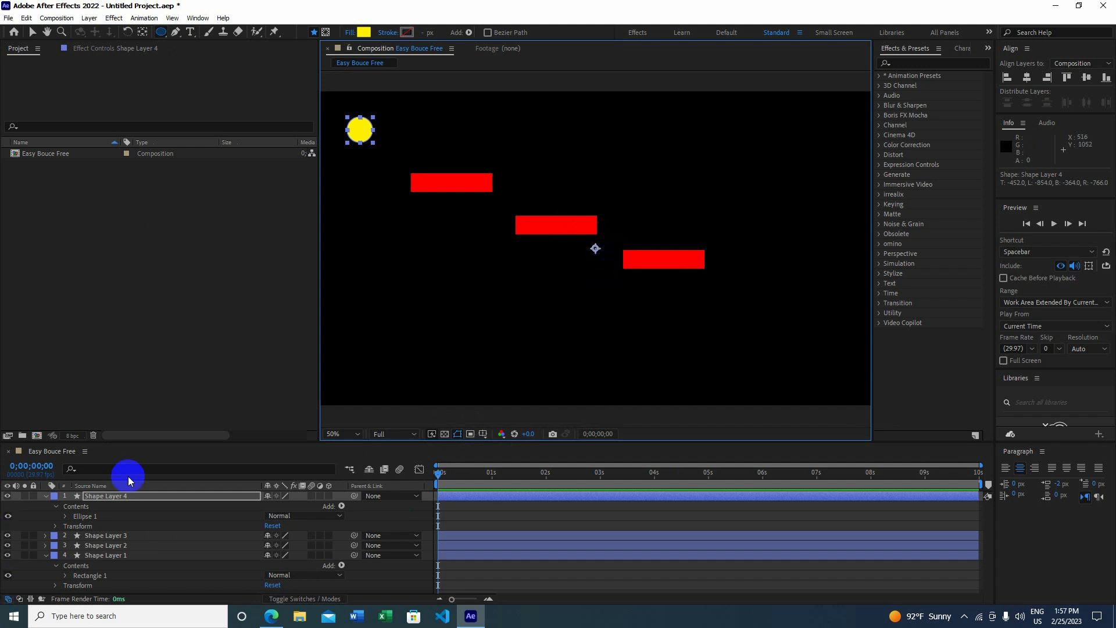
Show Motion Sketch docked between the composition view and Effects & Presets, with its Background option enabled
click(144, 18)
click(192, 18)
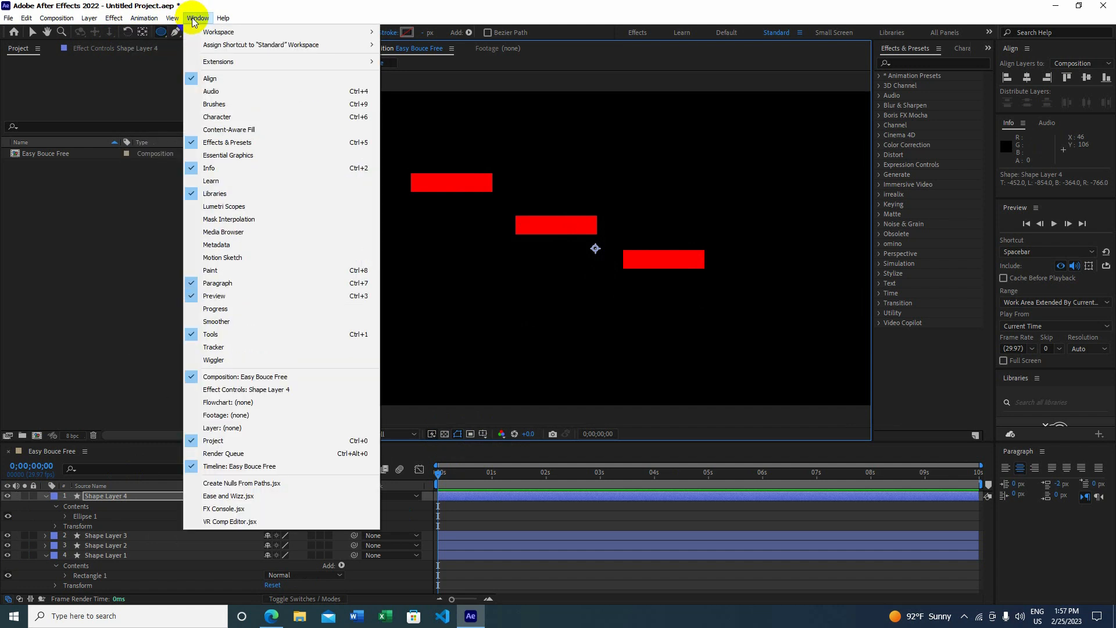
click(282, 257)
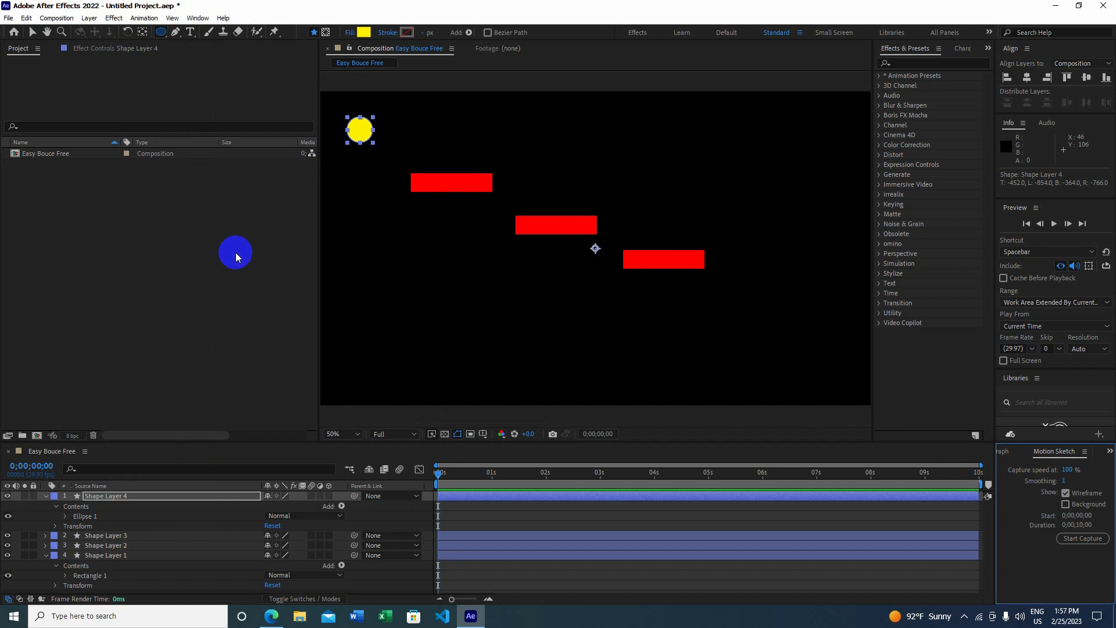
mouse_move(1048, 452)
mouse_down()
mouse_move(961, 279)
mouse_move(926, 100)
mouse_move(890, 71)
mouse_move(871, 82)
mouse_up()
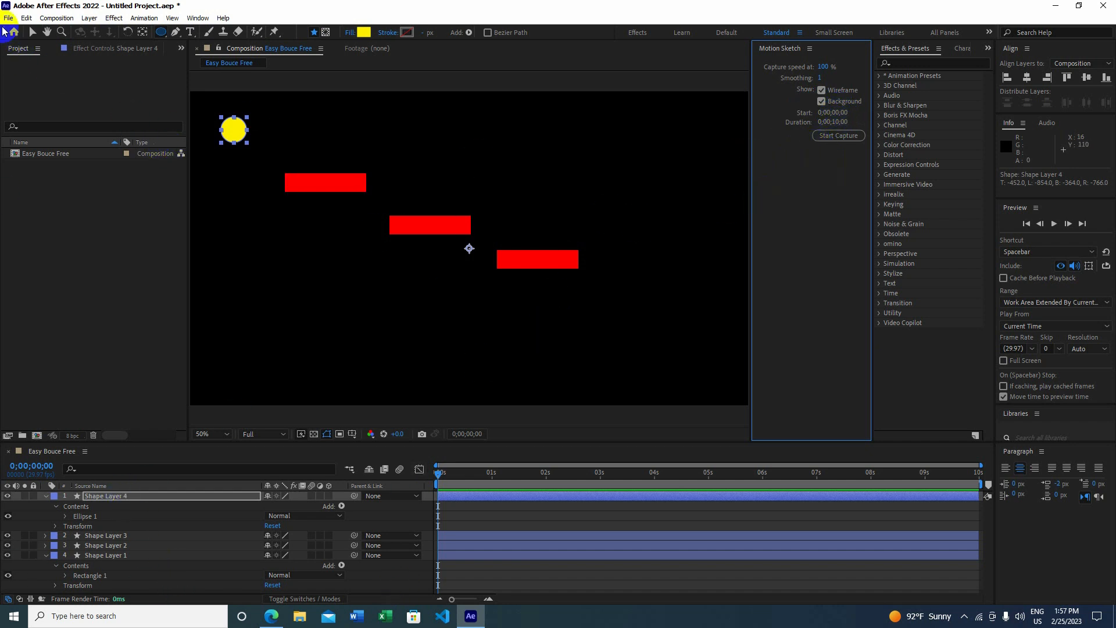
Run the script file EasyBounce.jsxbin from the Desktop folder
drag(8, 21, 122, 305)
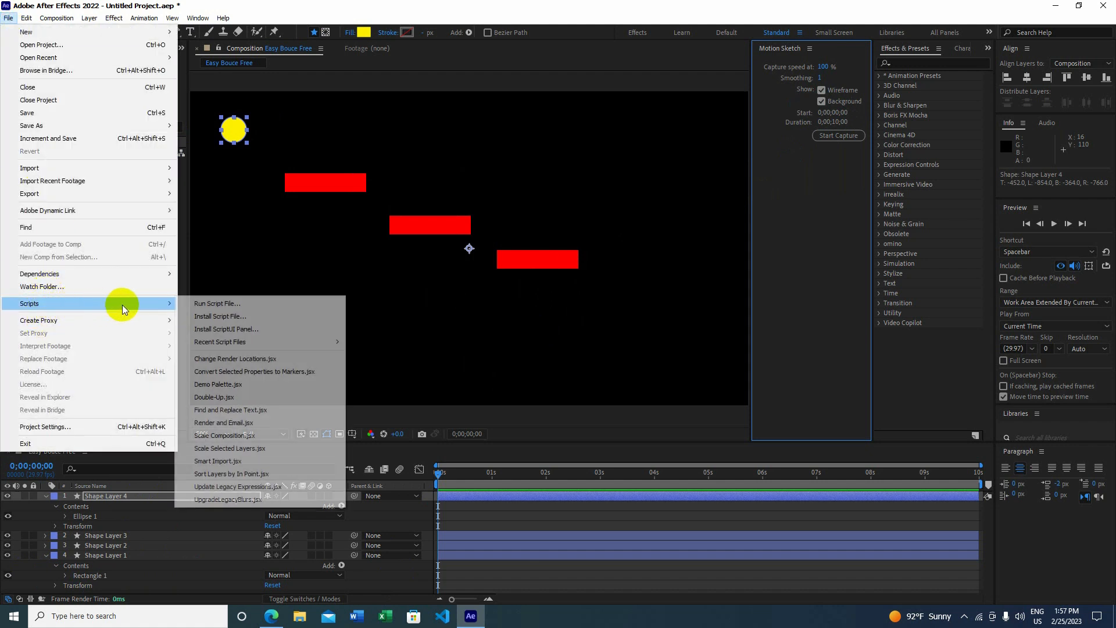
click(223, 306)
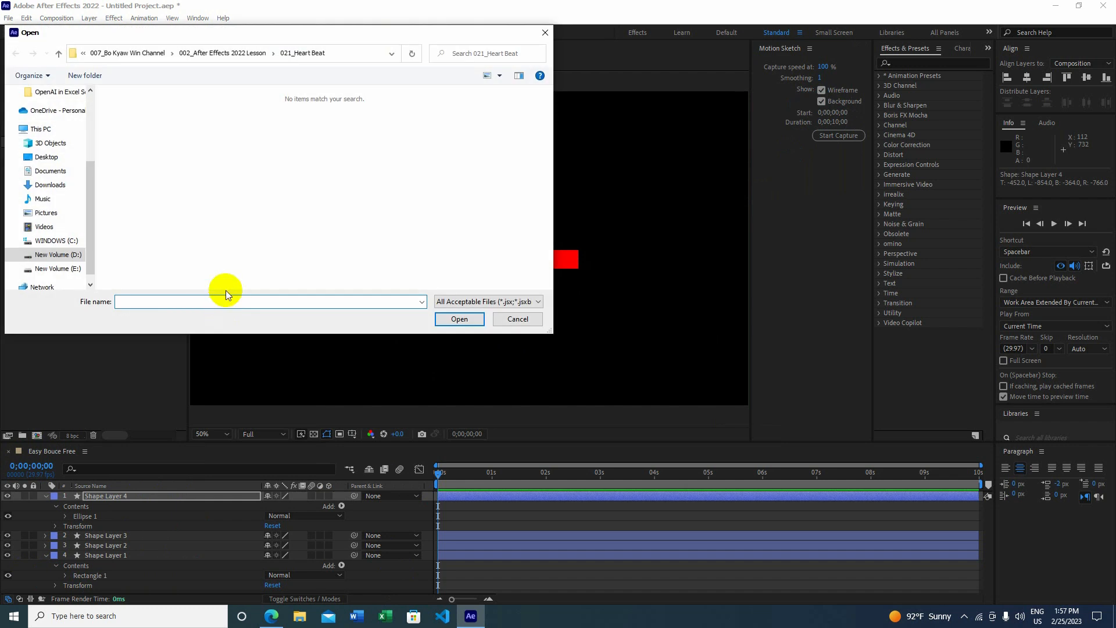
click(63, 158)
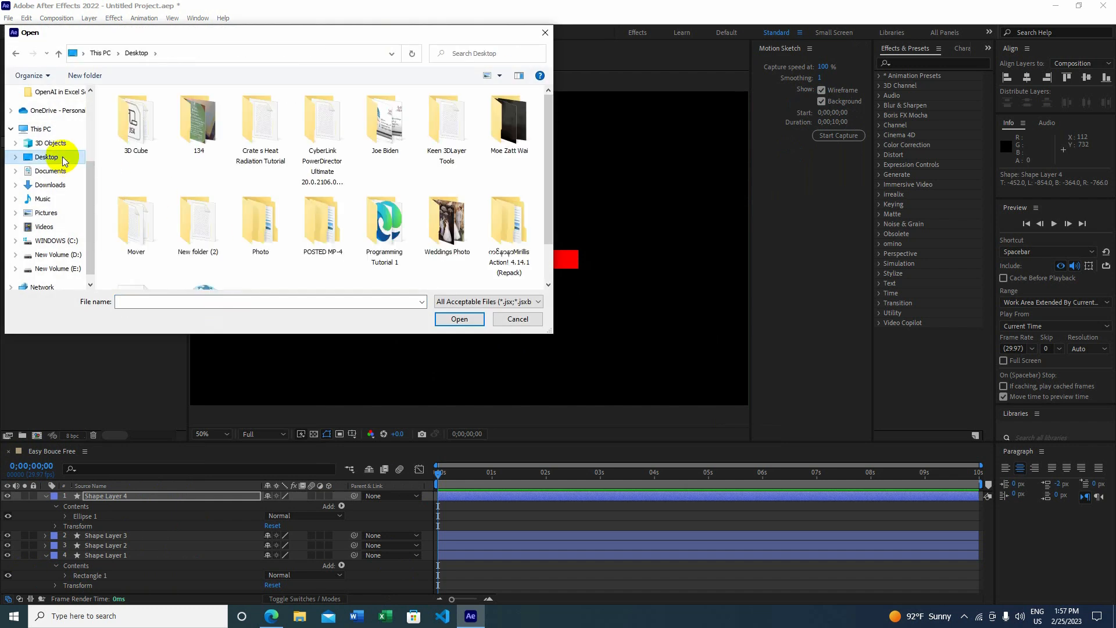
drag(548, 114, 550, 162)
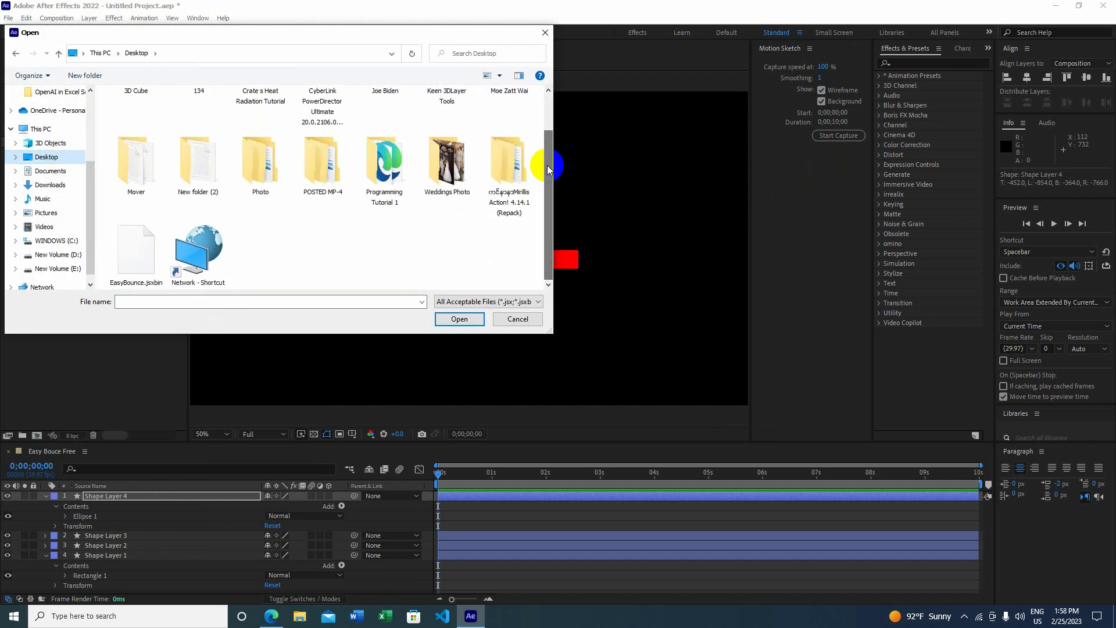
click(147, 256)
click(458, 319)
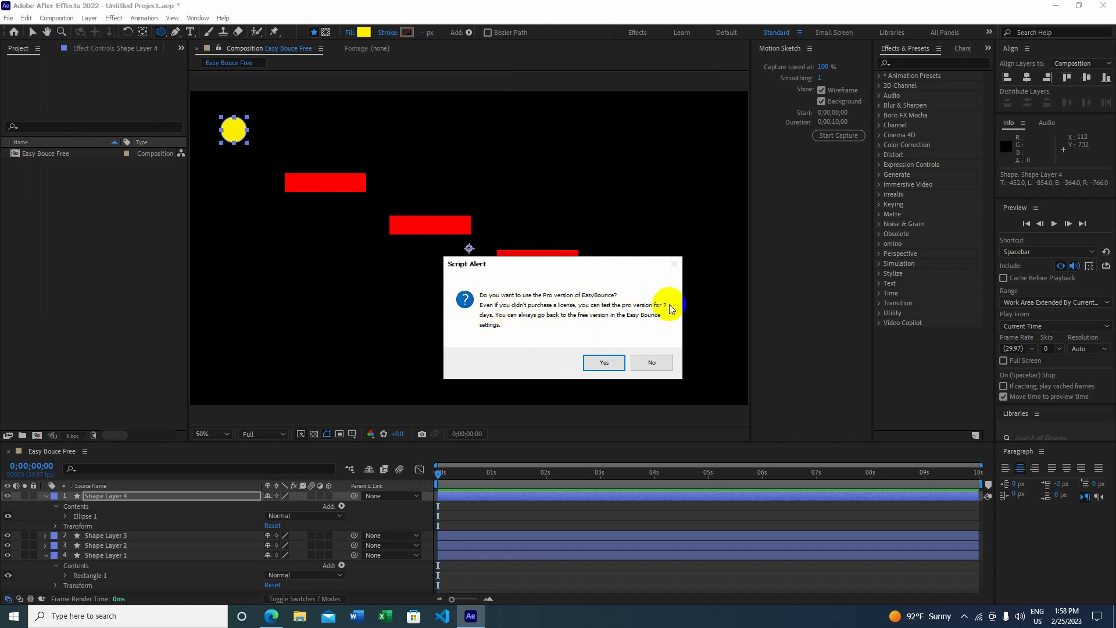
Decline the Pro version and accept the license agreement, placing the Easy Bounce window below the Motion Sketch settings
click(652, 362)
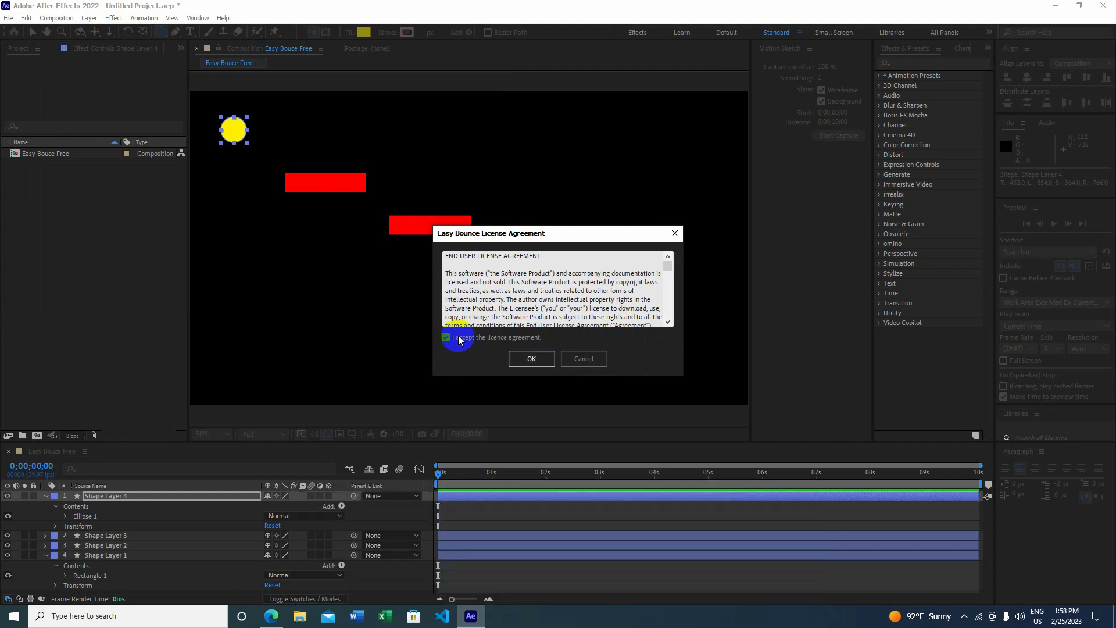
click(523, 356)
drag(547, 269, 790, 219)
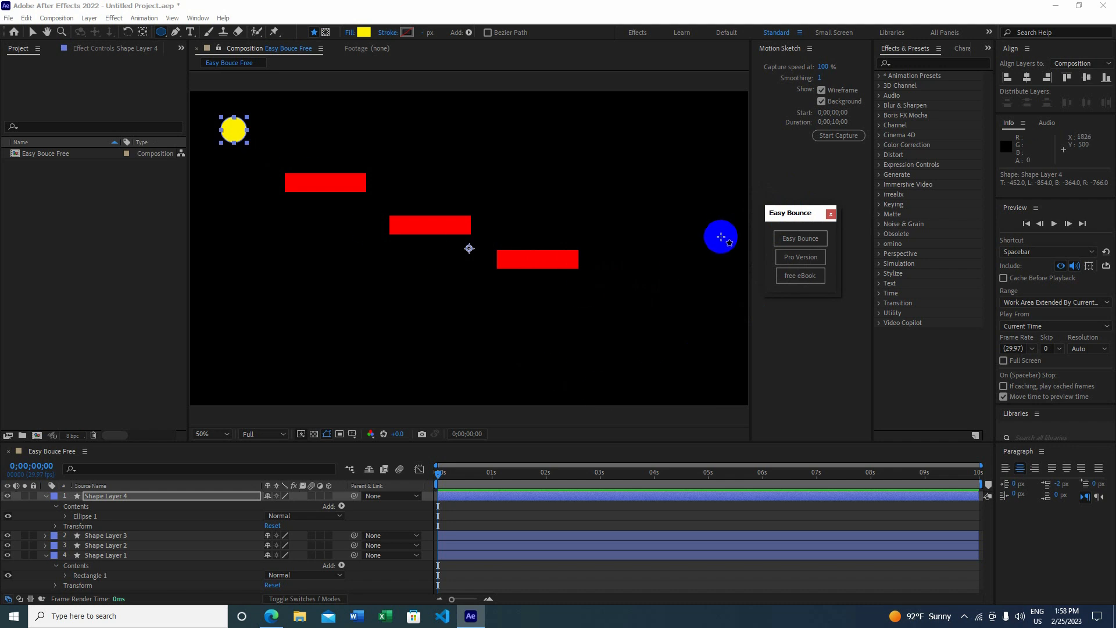
Capture a Motion Sketch path for the yellow circle at 100% speed, hopping along the first red step and down to the second
click(33, 33)
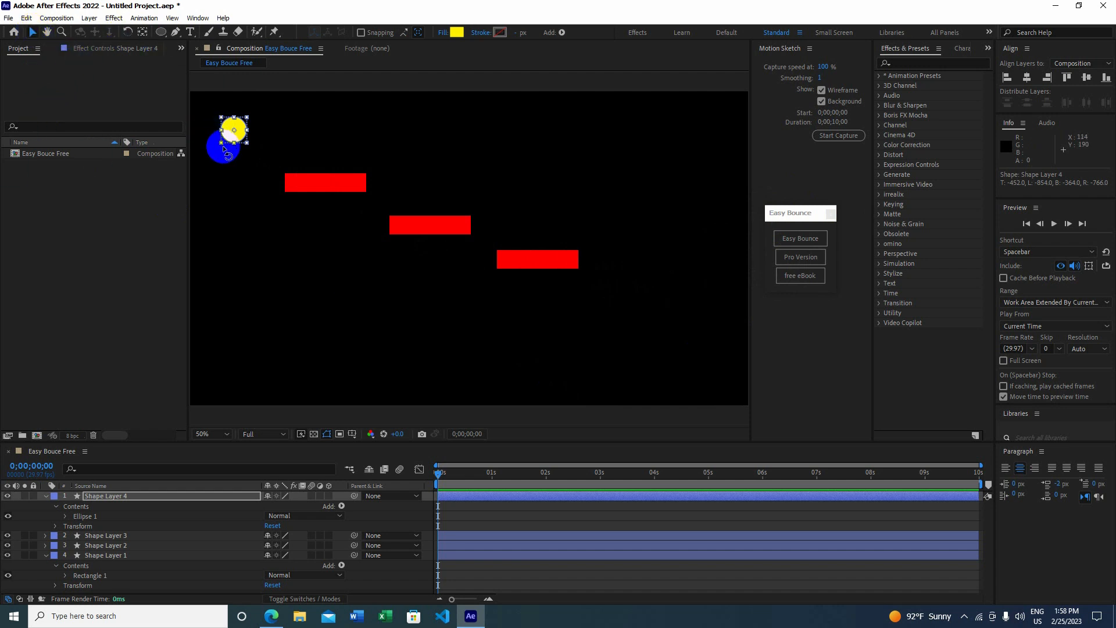
click(831, 137)
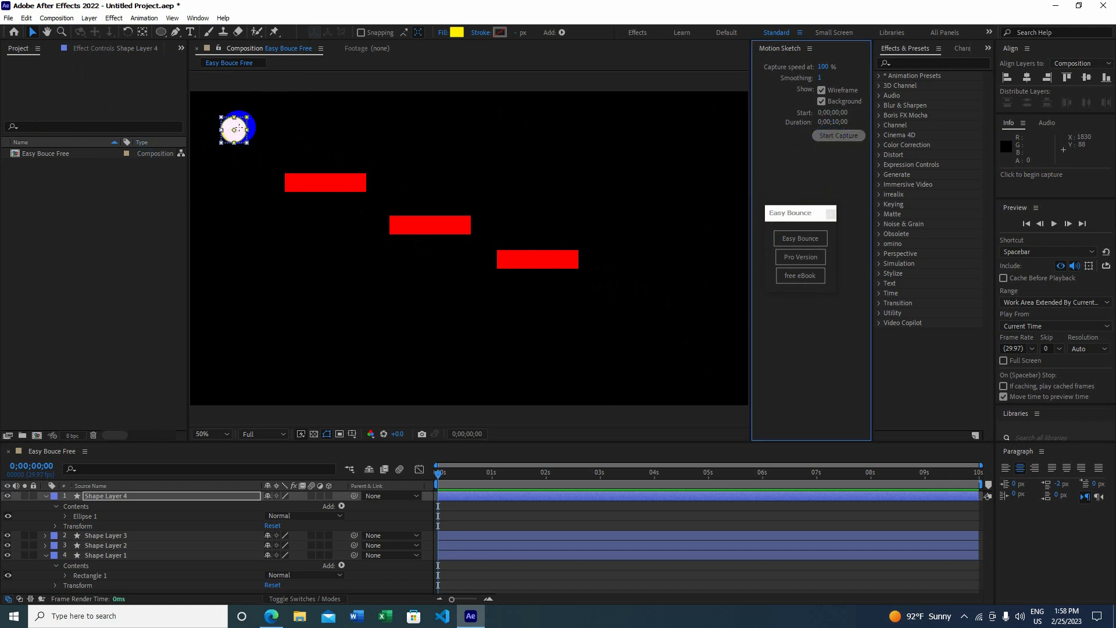
mouse_move(235, 129)
mouse_down()
mouse_move(281, 135)
mouse_move(293, 172)
mouse_move(294, 159)
mouse_move(311, 174)
mouse_move(315, 161)
mouse_move(335, 171)
mouse_move(341, 161)
mouse_move(378, 165)
mouse_move(404, 211)
mouse_up()
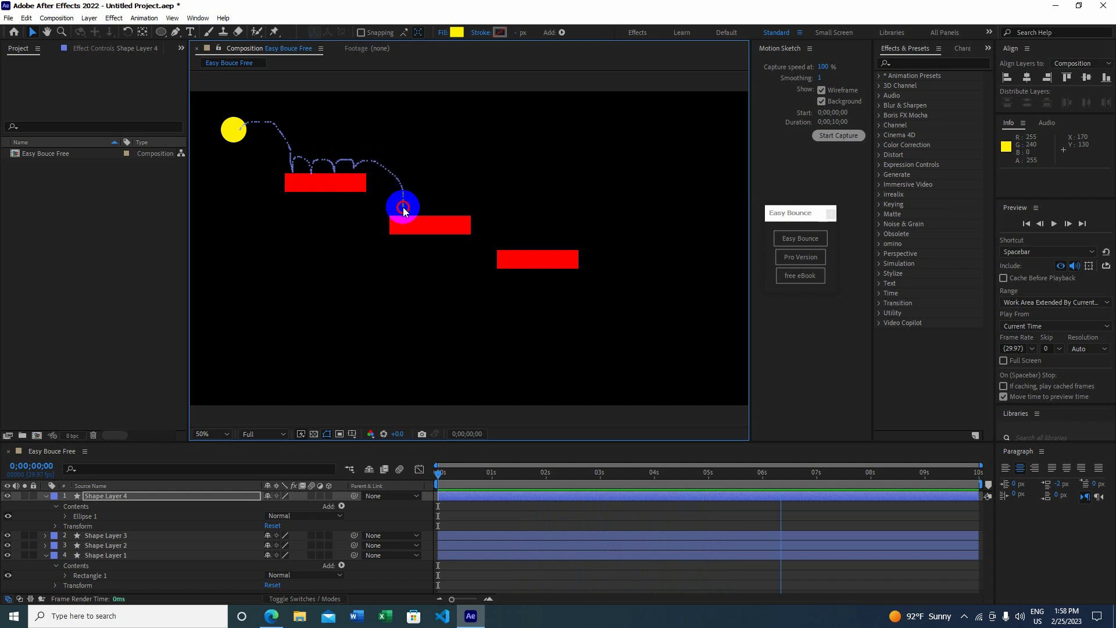